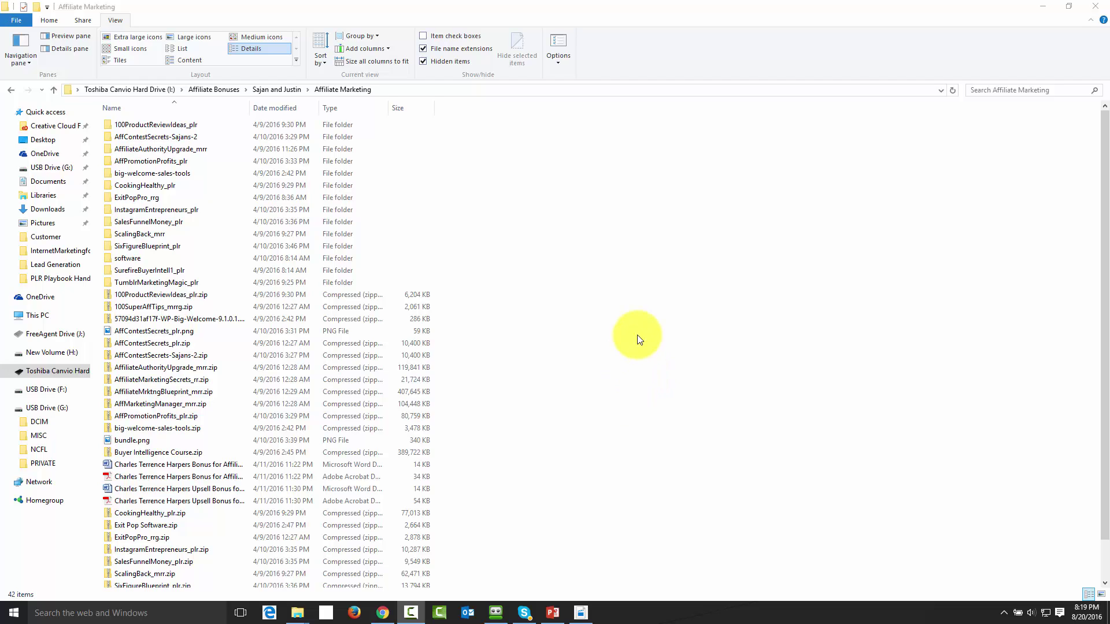
Place the PLR Content window beside the Affiliate Marketing window
mouse_move(295, 615)
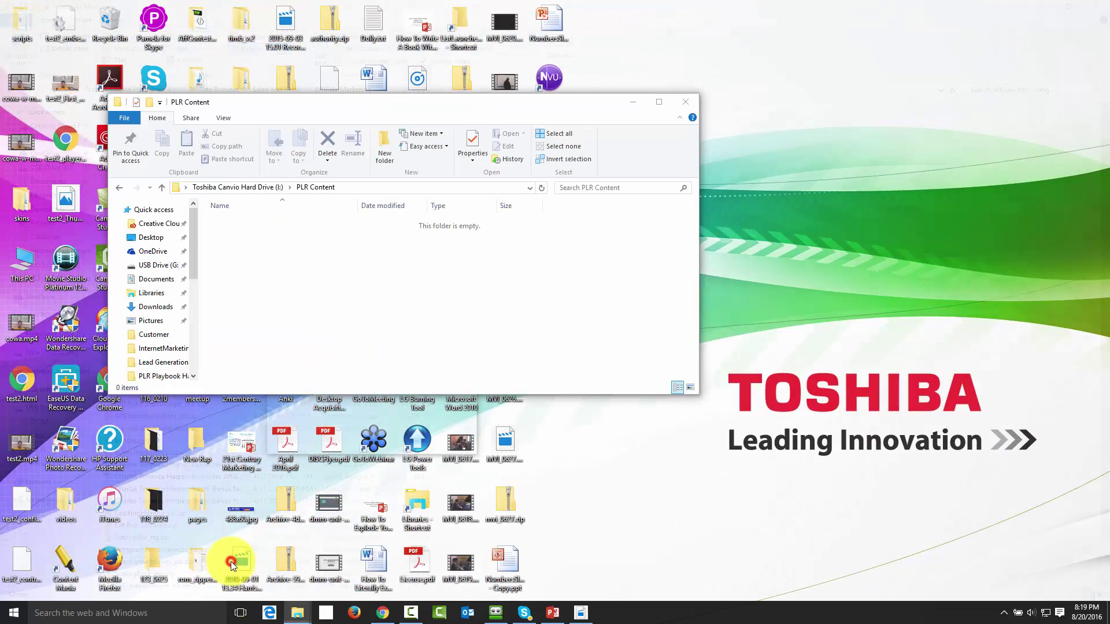
click(230, 560)
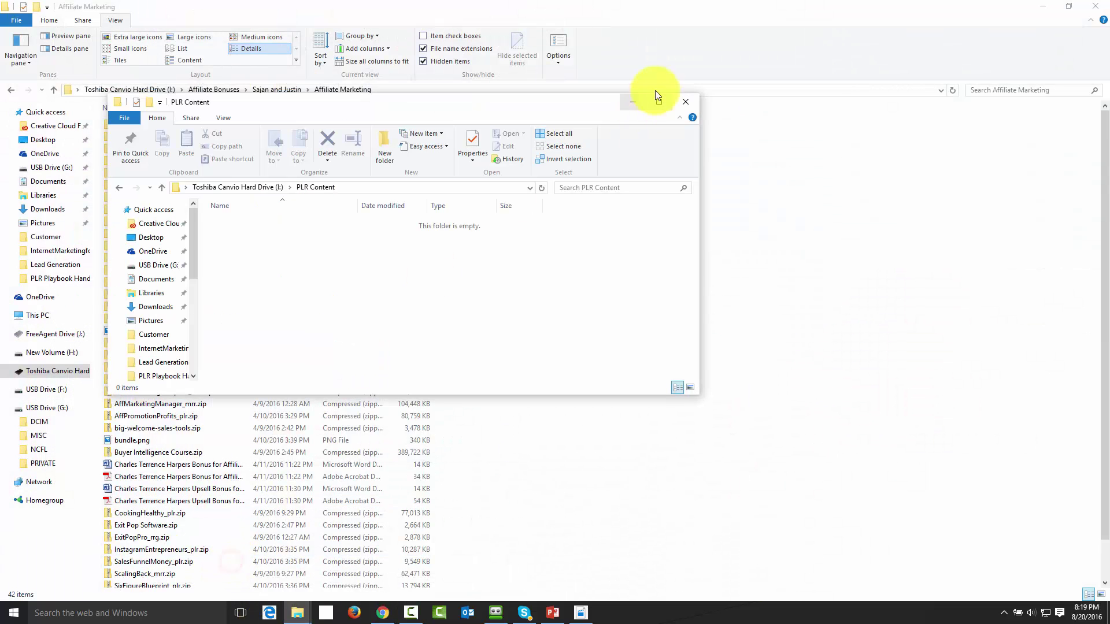
drag(399, 101, 688, 44)
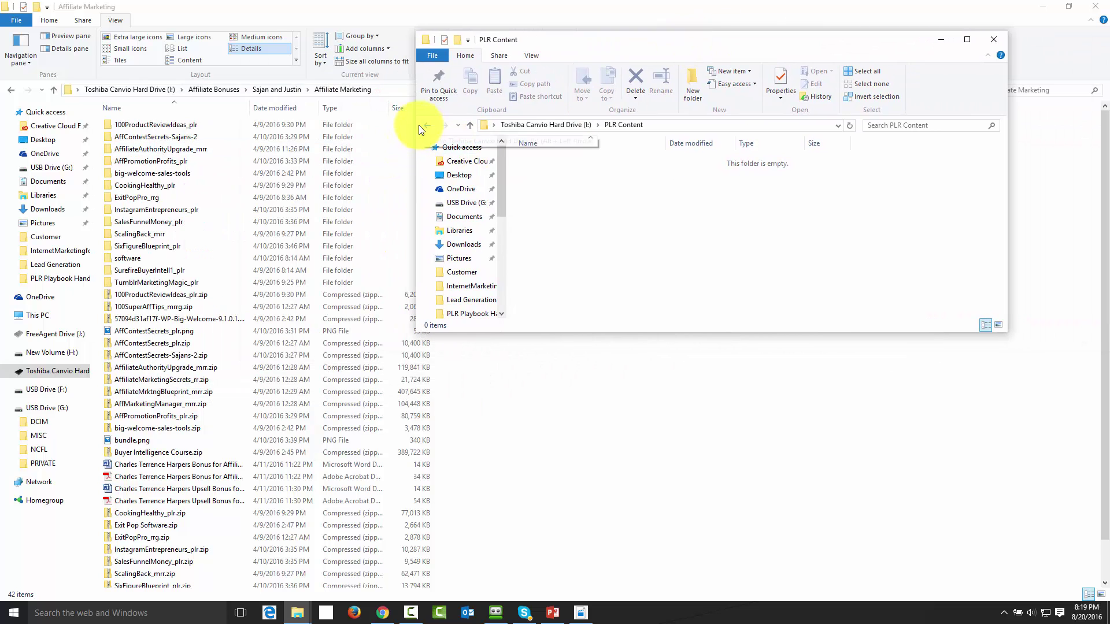
drag(412, 125, 442, 115)
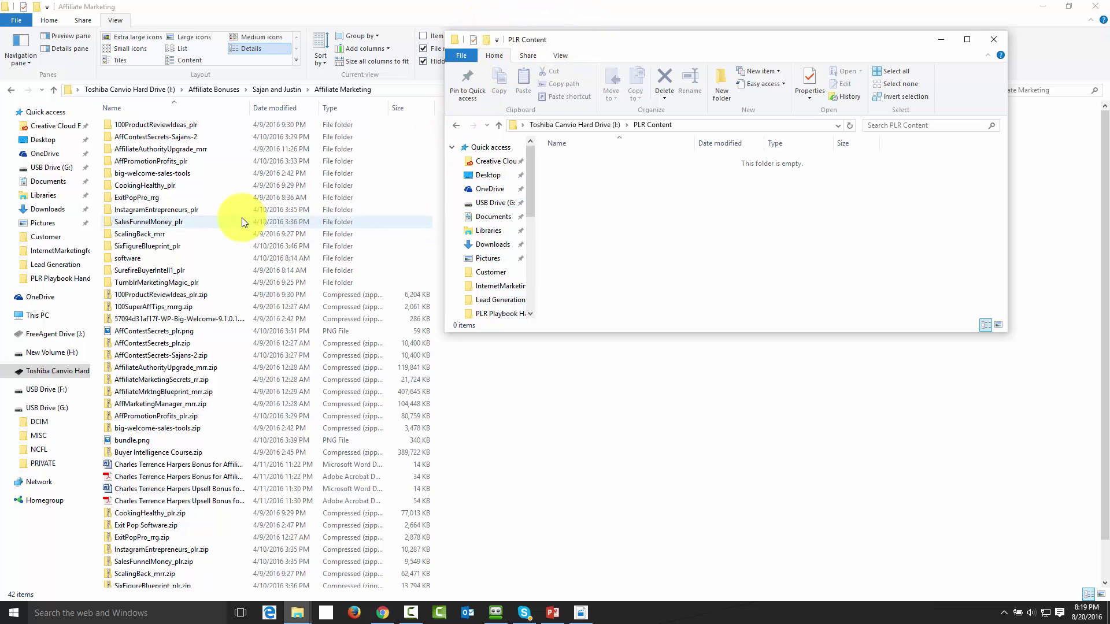
Copy the AffiliateAuthorityUpgrade_mrr folder and paste it into the empty PLR Content folder
right_click(171, 151)
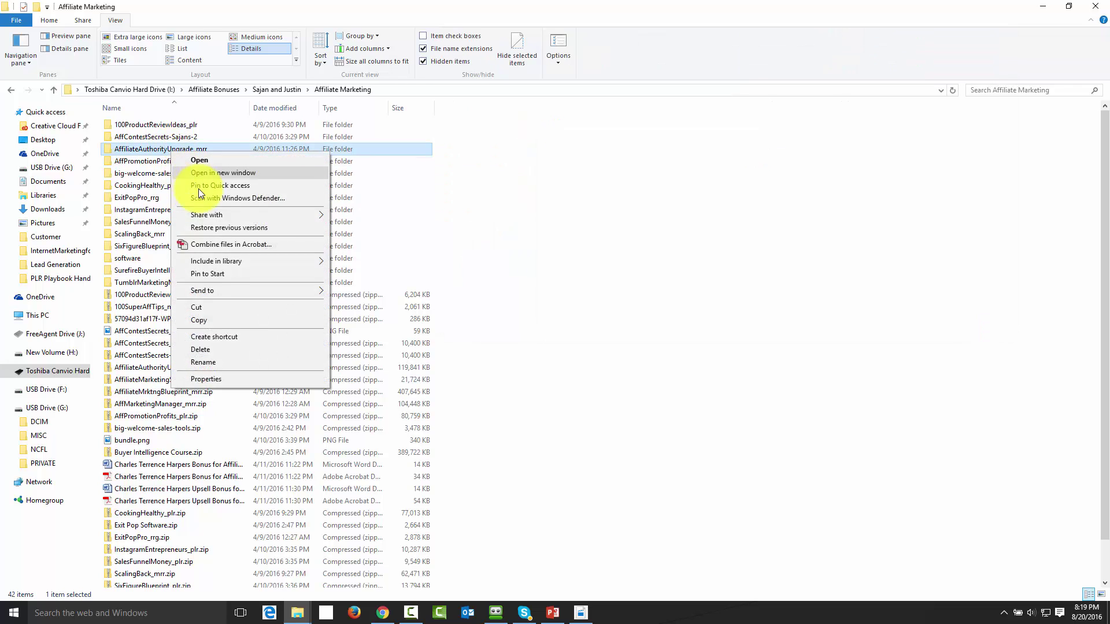
click(206, 318)
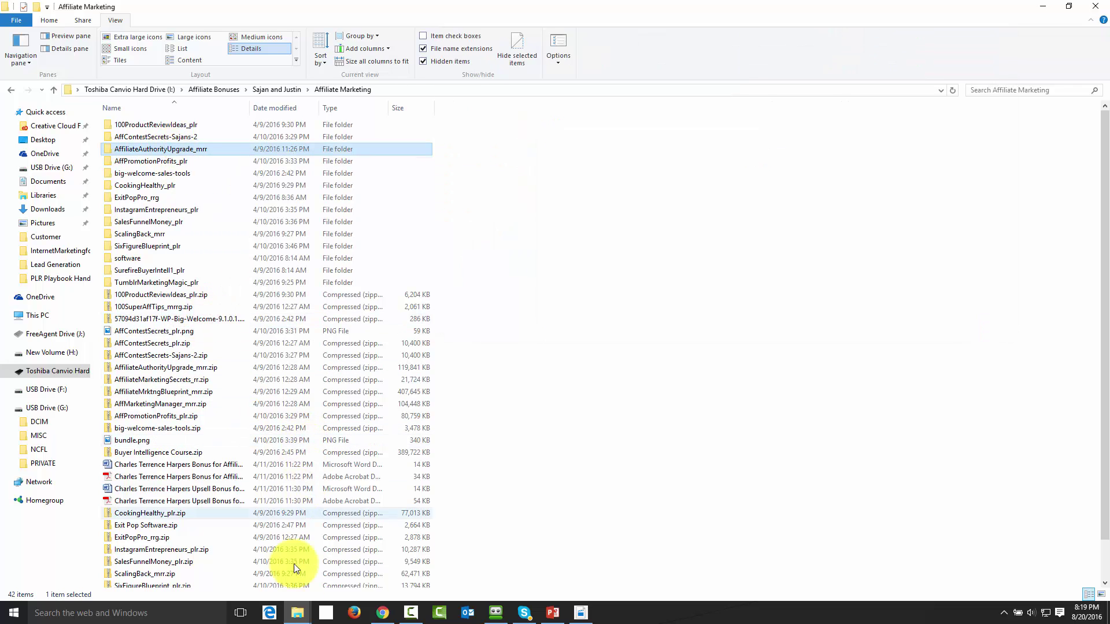
click(297, 611)
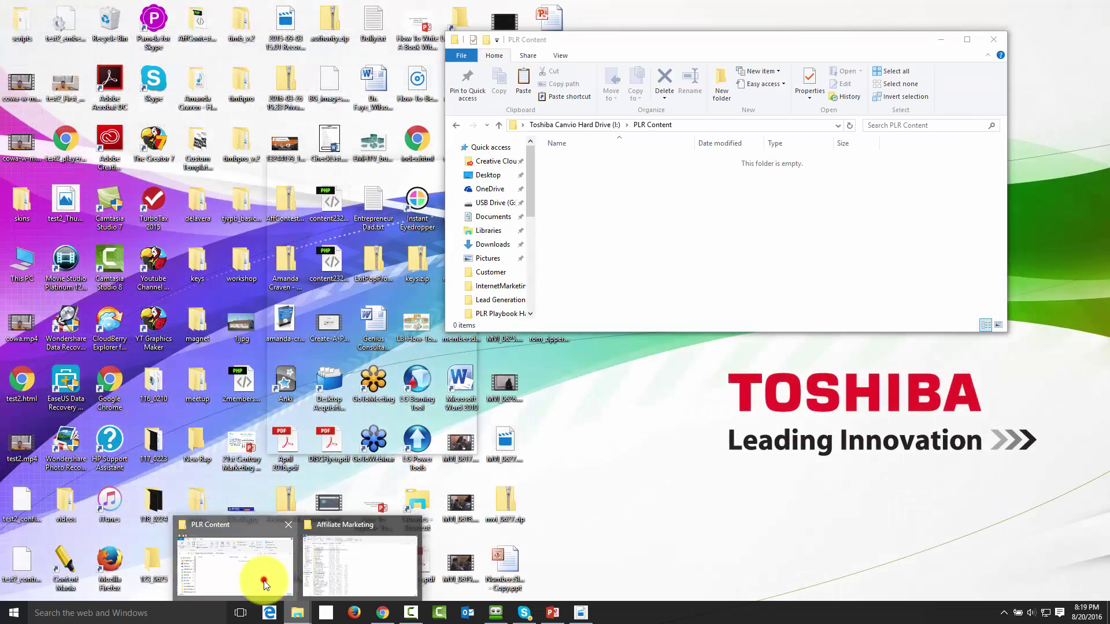
click(264, 579)
right_click(562, 193)
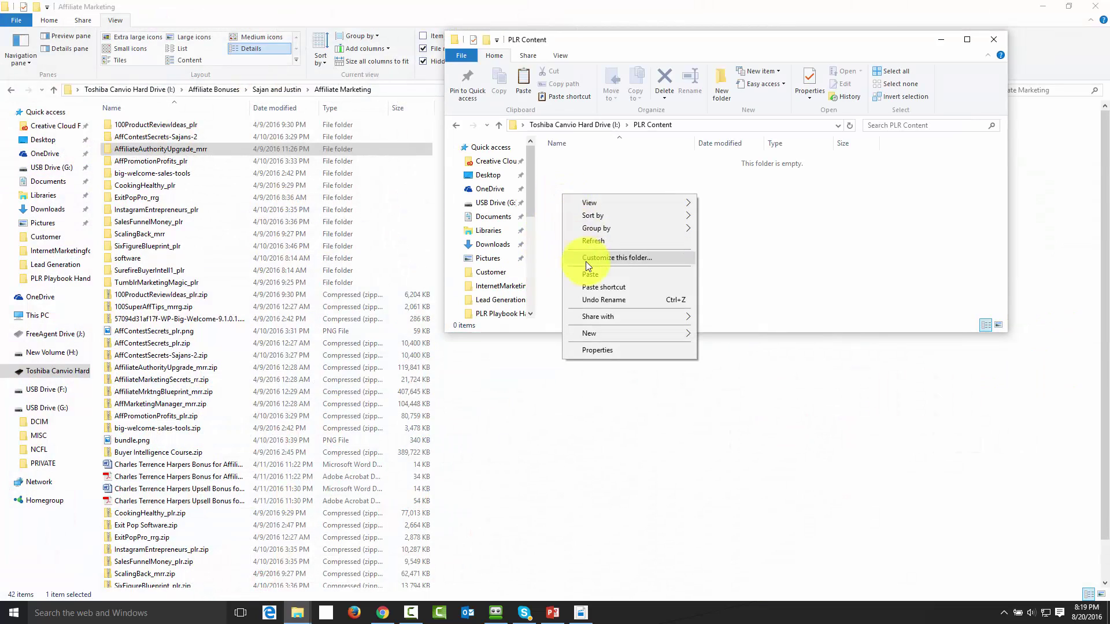
click(588, 276)
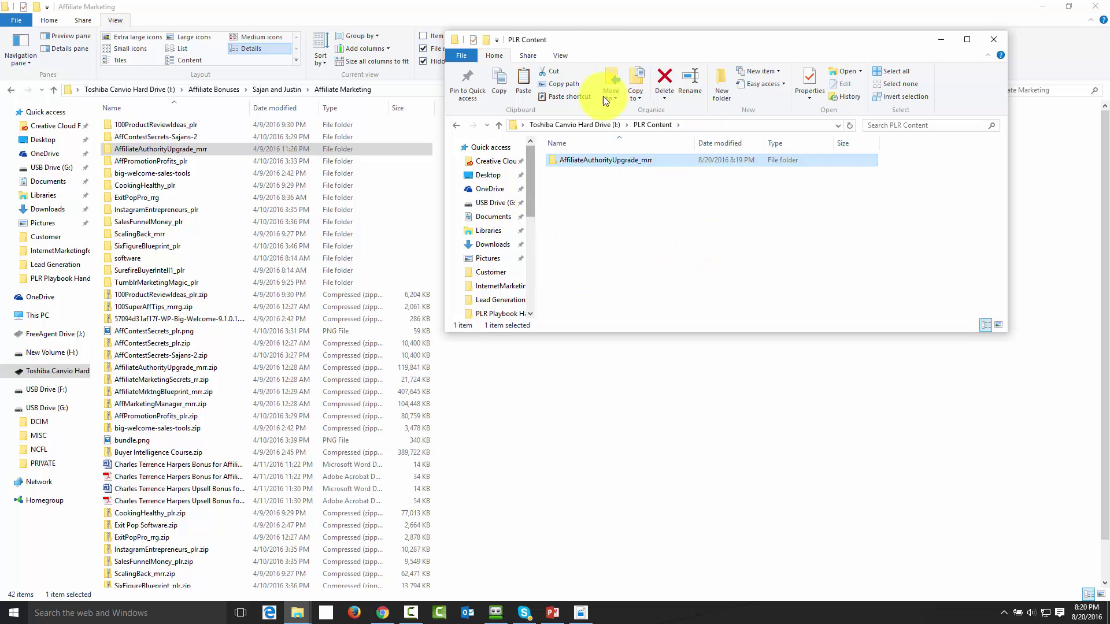
Maximize PLR Content and go through both AffiliateAuthorityUpgrade_mrr folders into Module 1 - Videos
double_click(588, 42)
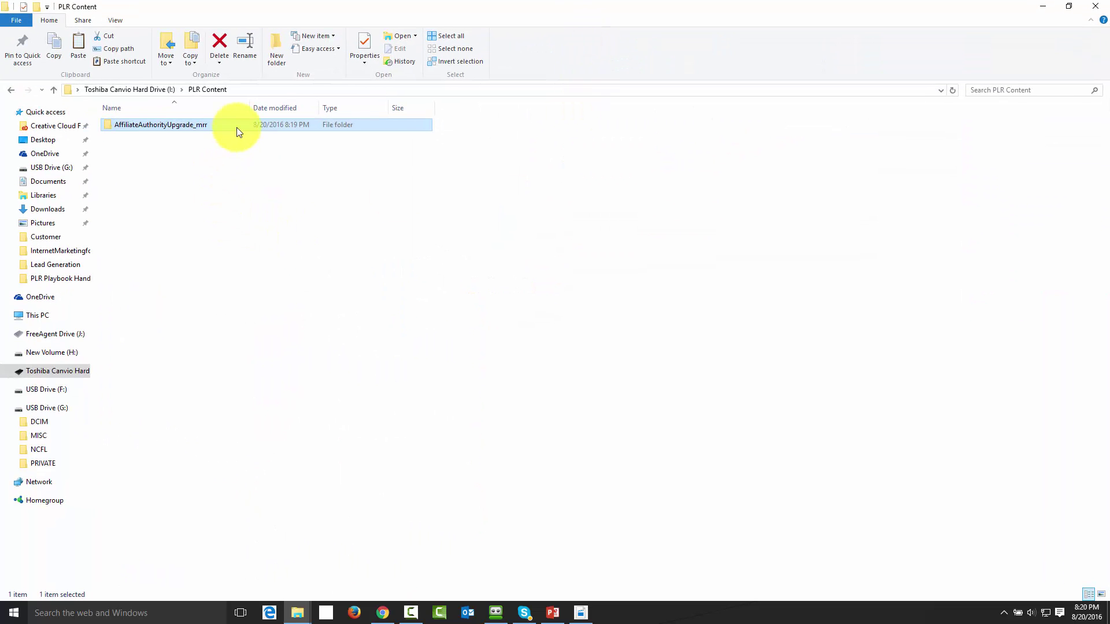
double_click(218, 128)
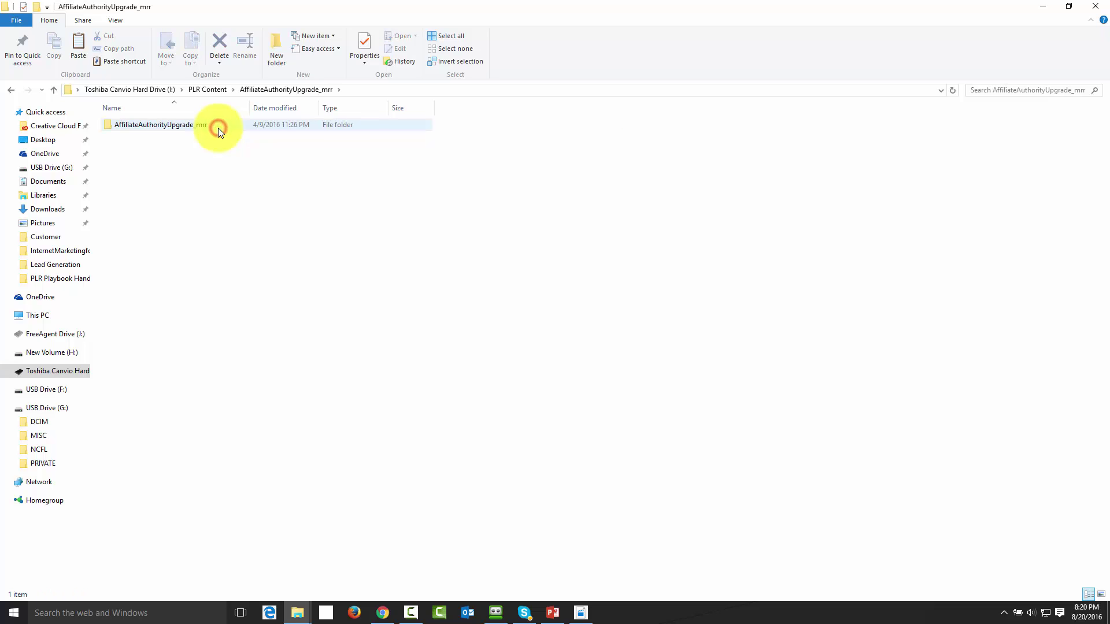
double_click(218, 129)
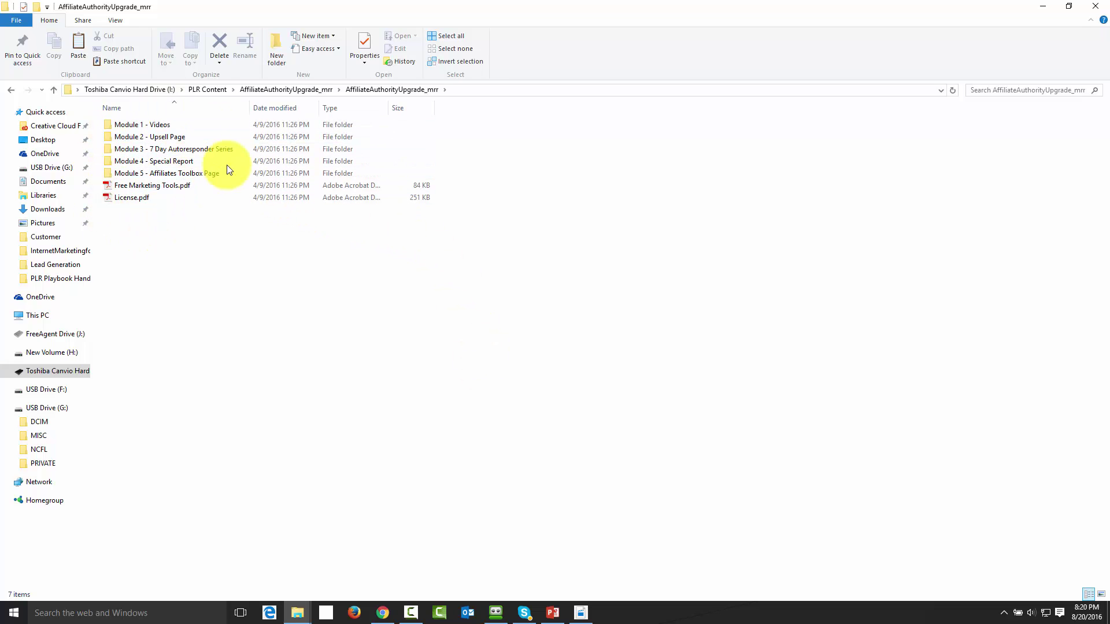
double_click(166, 126)
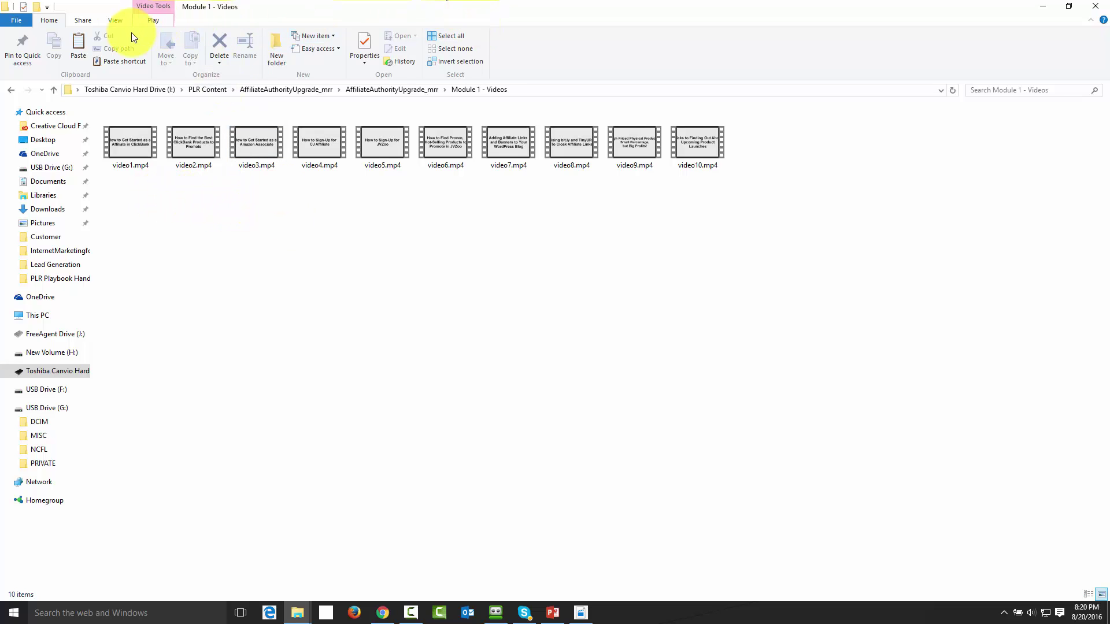
Switch to Extra large icons and put video3.mp4's name into edit mode
click(120, 22)
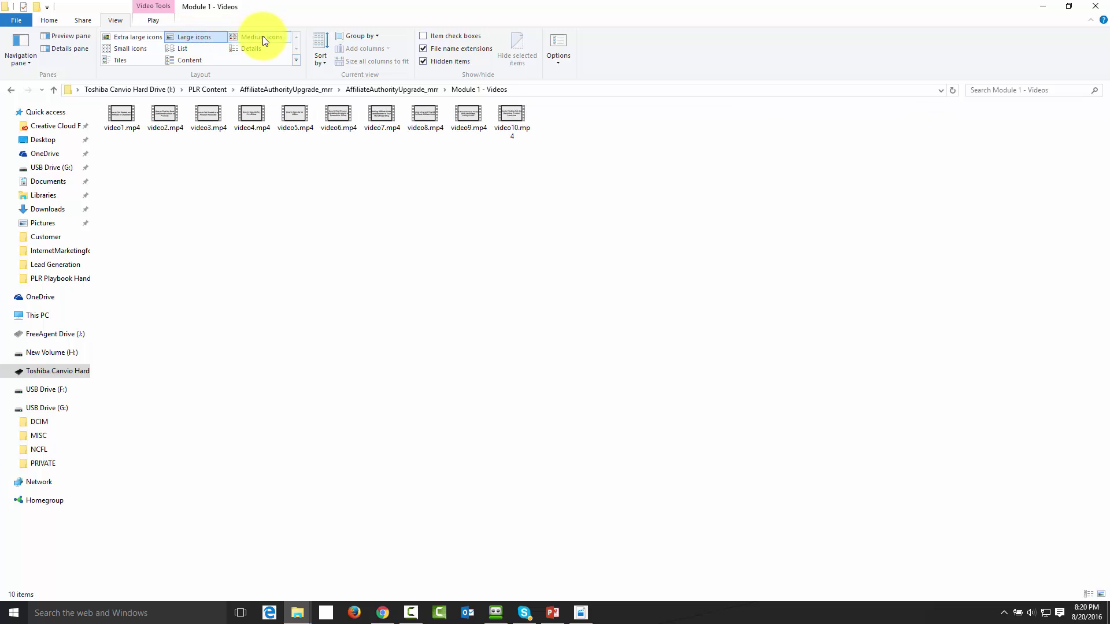
click(140, 37)
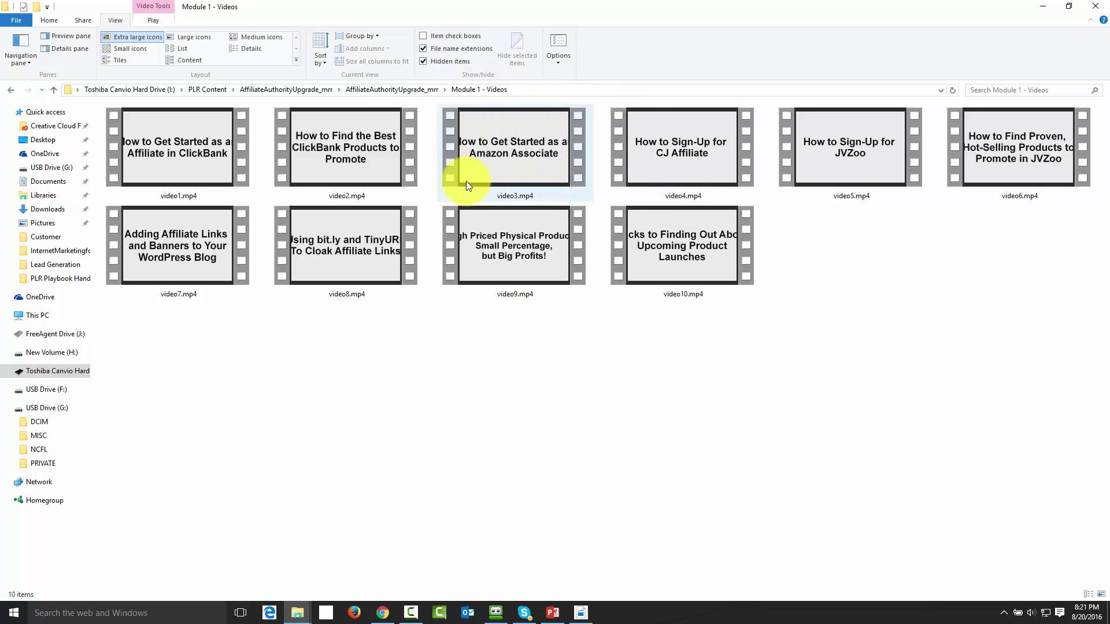
click(511, 198)
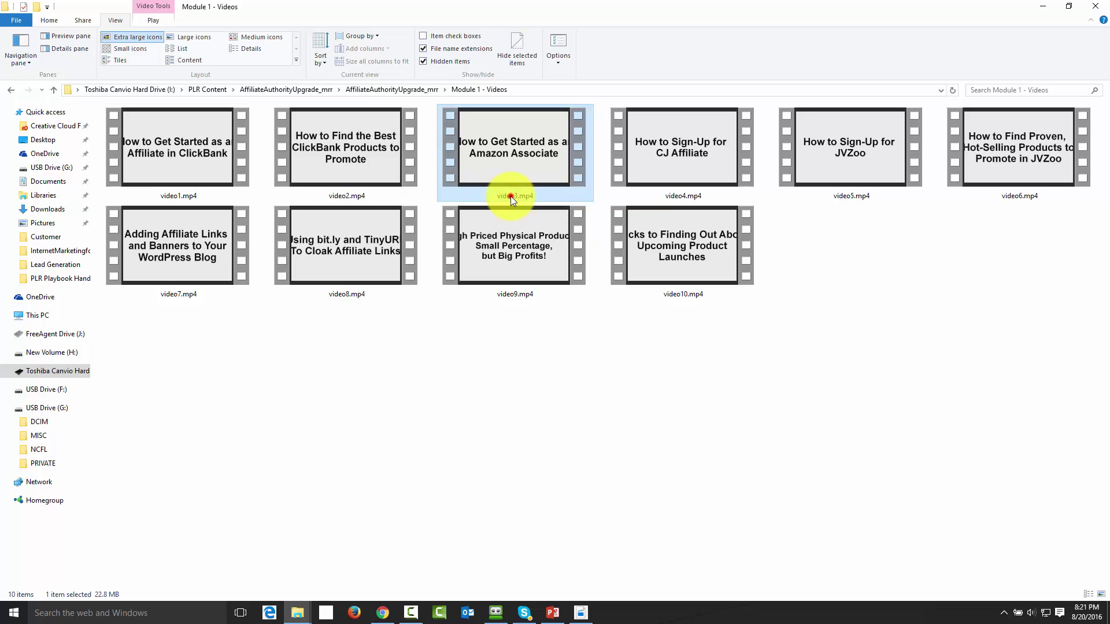
click(511, 196)
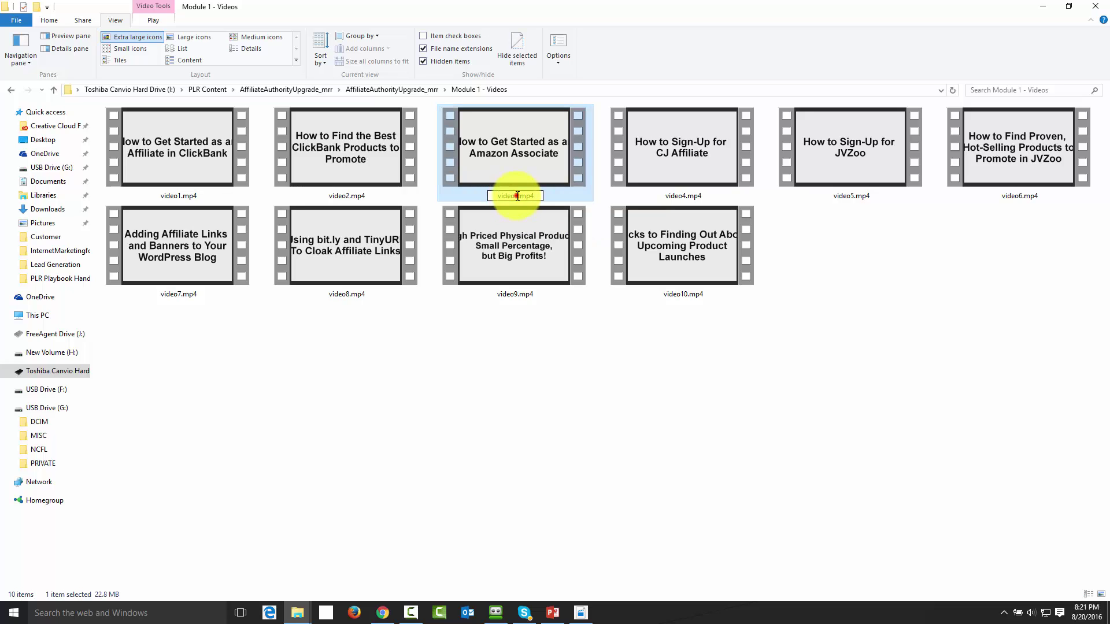
Rename video3.mp4 to 0003-How-To-Get-Started-As-An-Amazon-Associate.mp4 using its title card
key(BackSpace)
key(BackSpace)
key(BackSpace)
key(BackSpace)
key(BackSpace)
key(BackSpace)
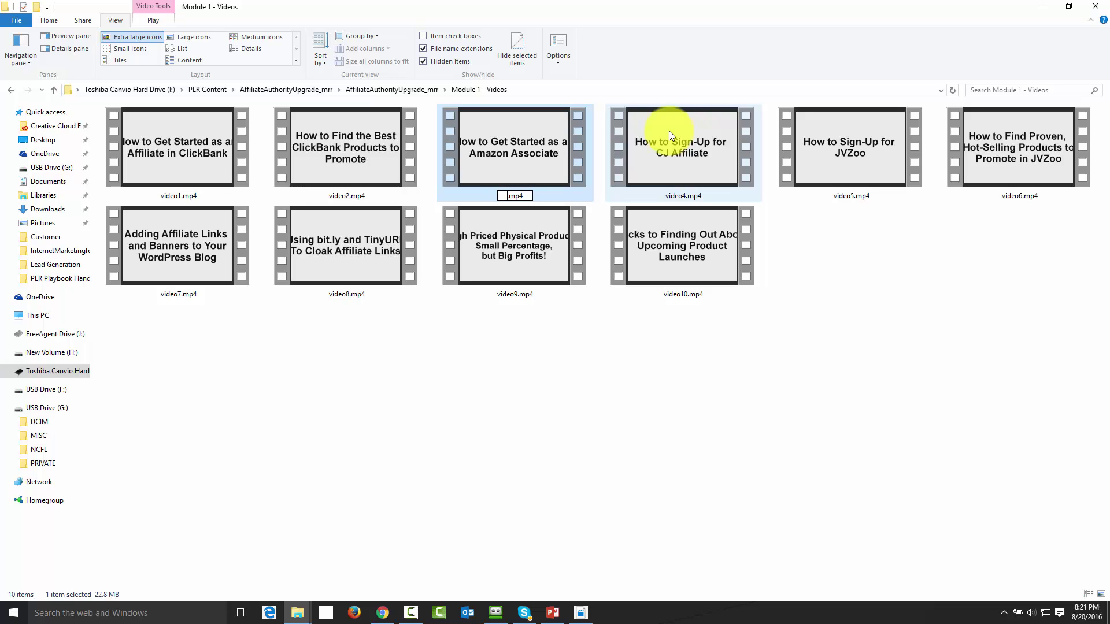
key(ctrl+v)
click(223, 335)
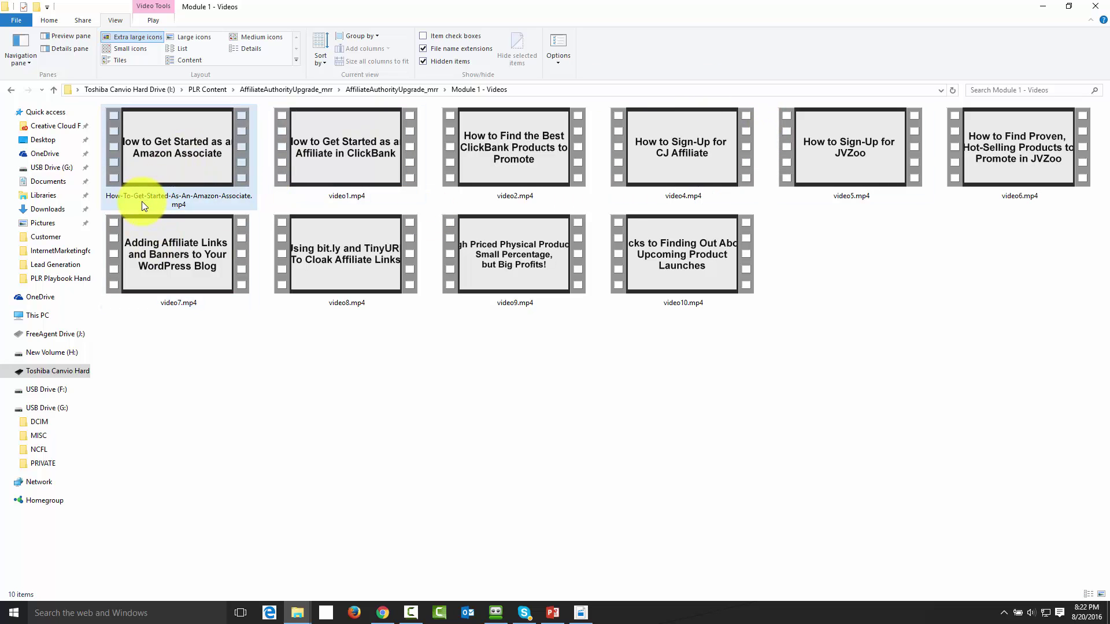
click(110, 198)
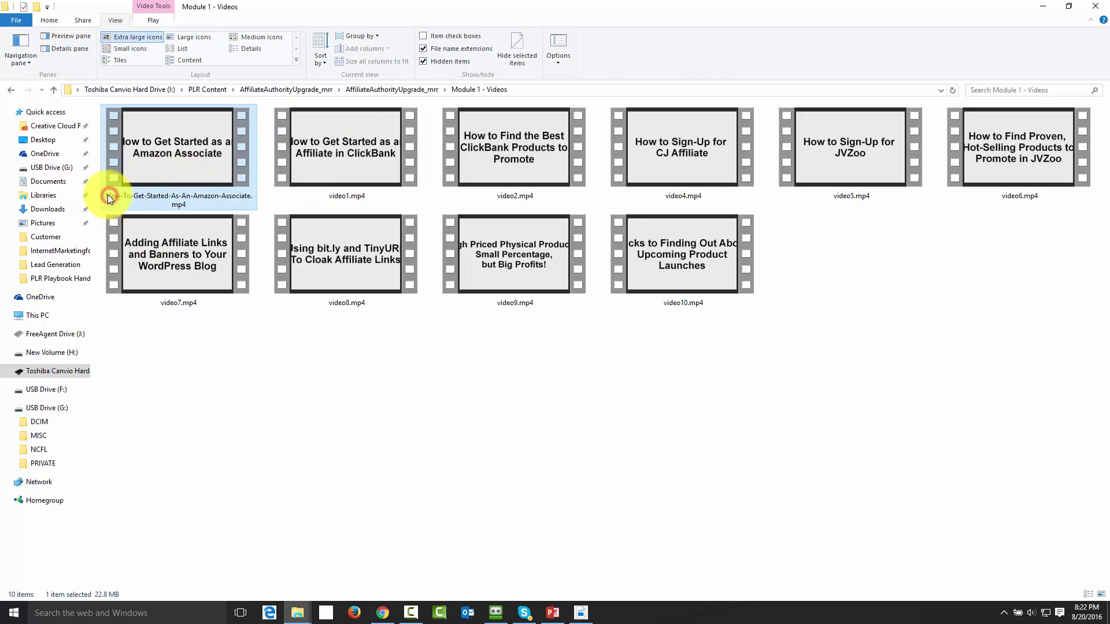
click(108, 193)
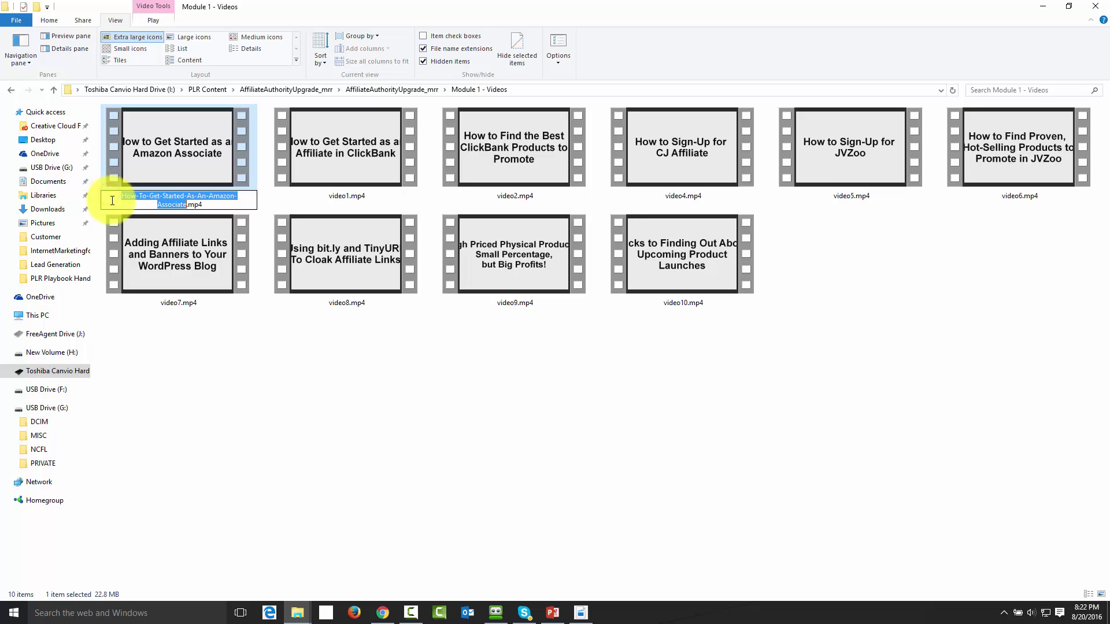
click(113, 194)
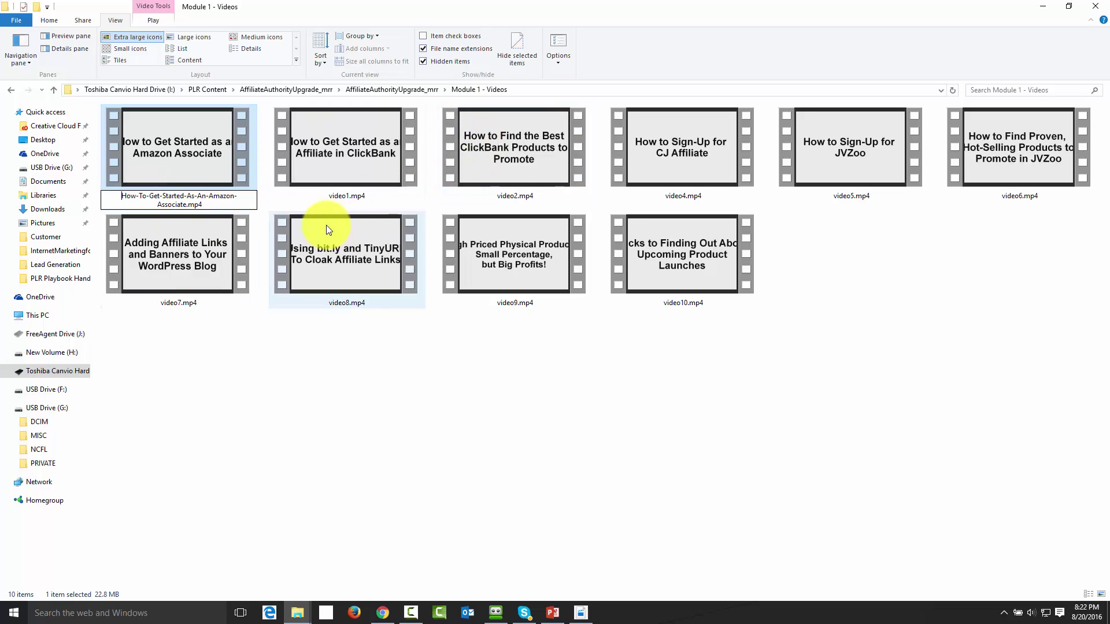
text(0003-)
click(272, 369)
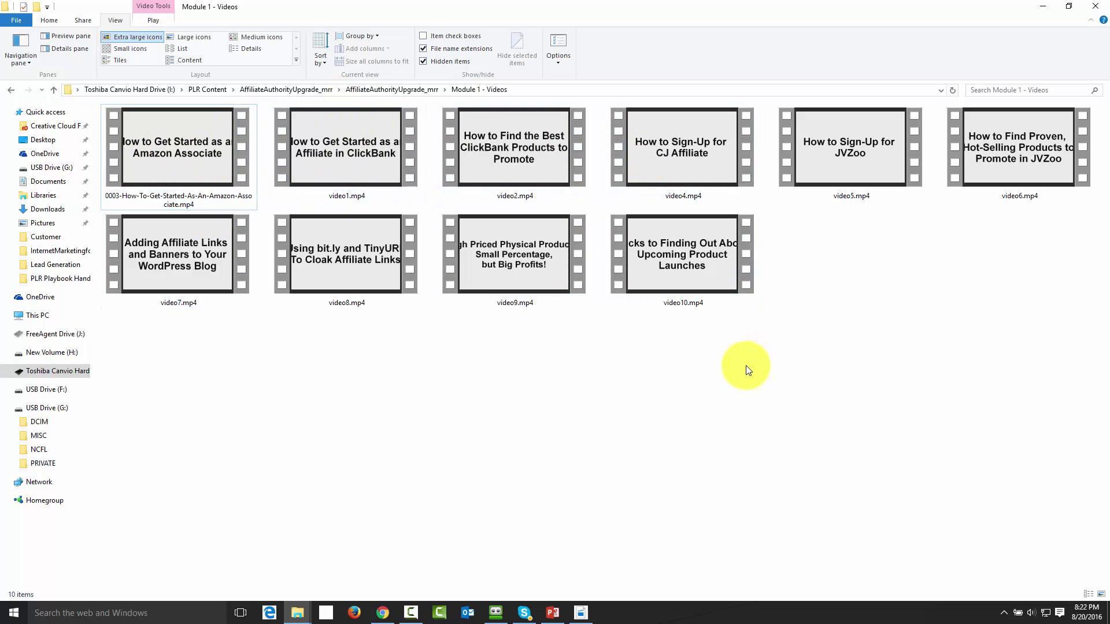
Select all ten videos and switch the folder to Details view
click(161, 160)
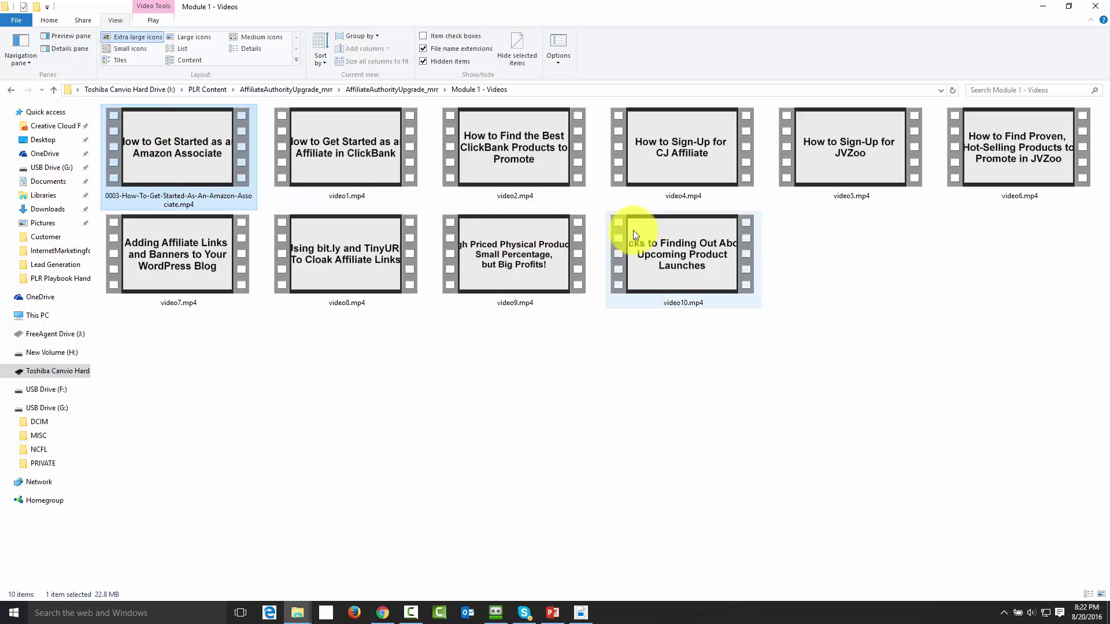
shift+click(654, 245)
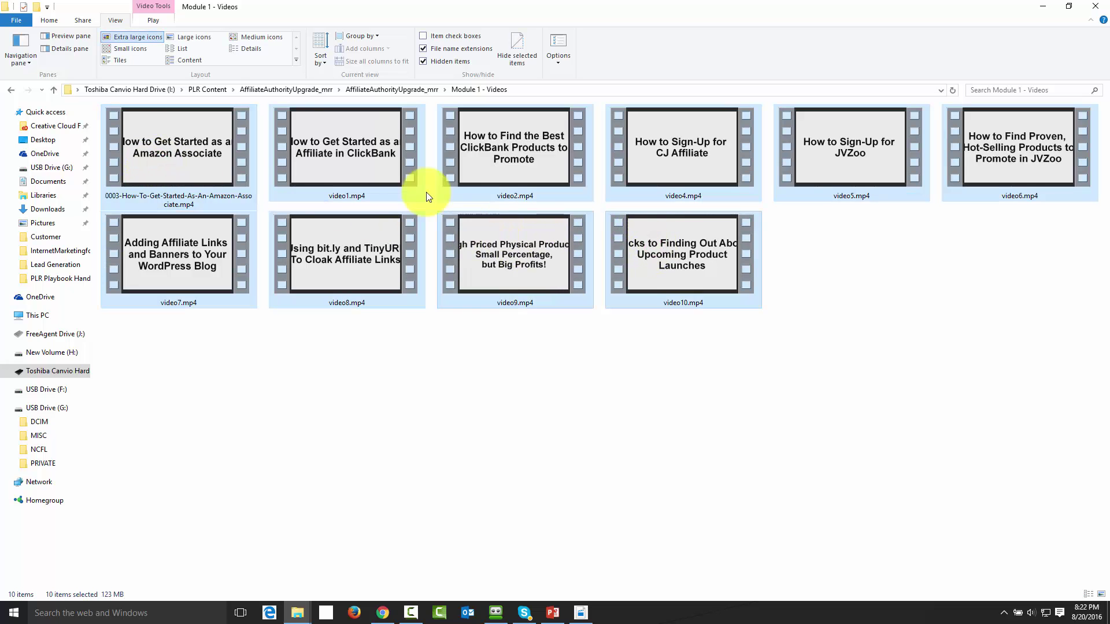
click(255, 48)
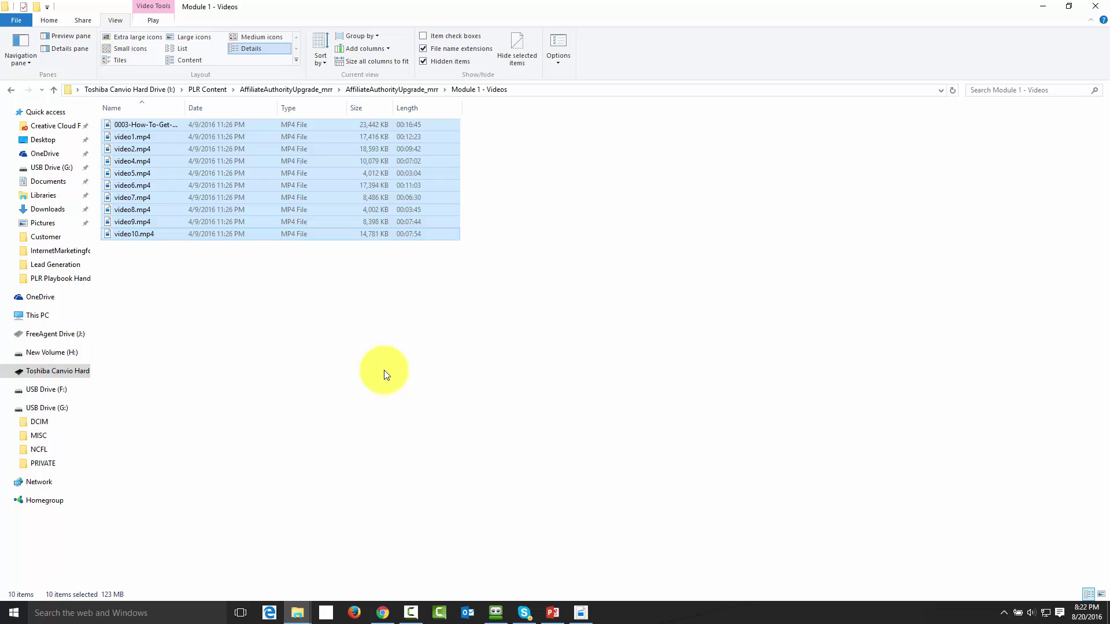
Open the ten videos' Properties on the Details tab and begin editing Tags
right_click(258, 165)
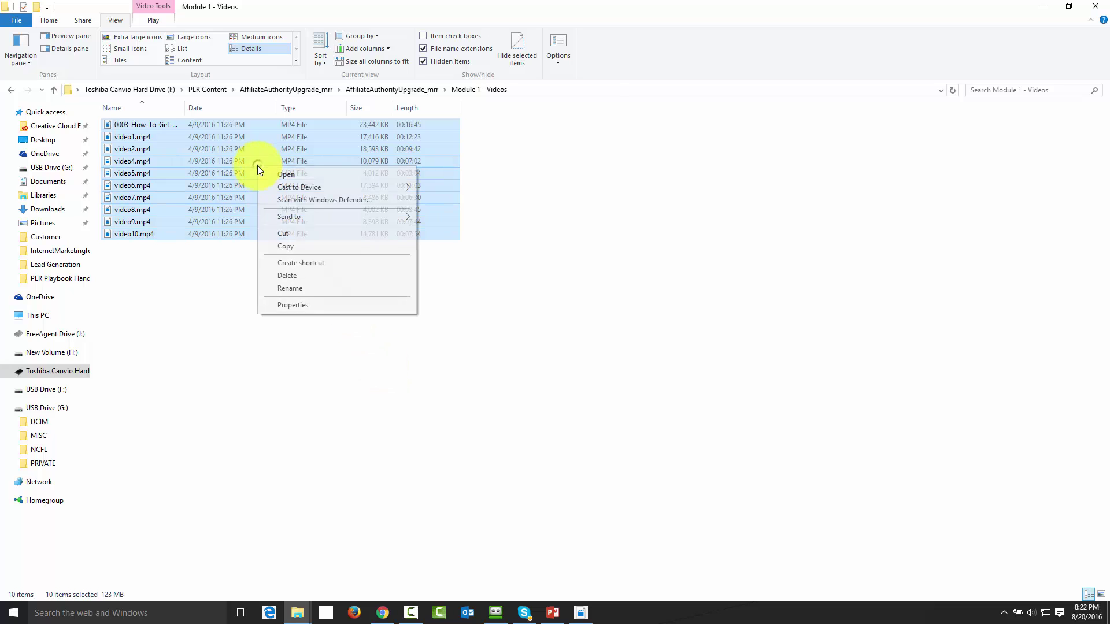
click(289, 307)
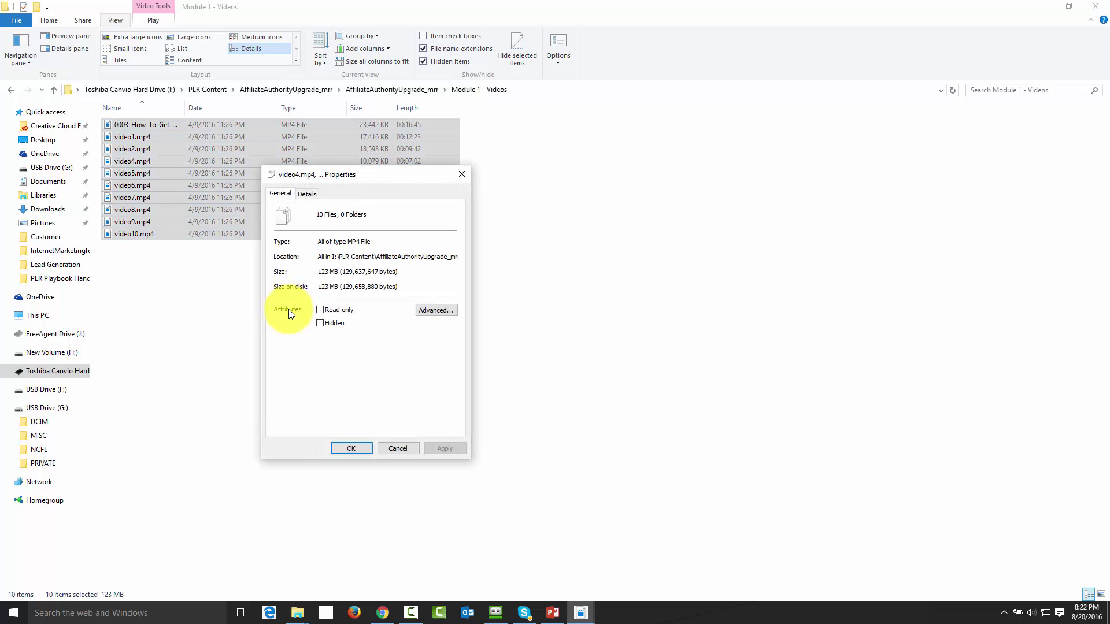
click(304, 195)
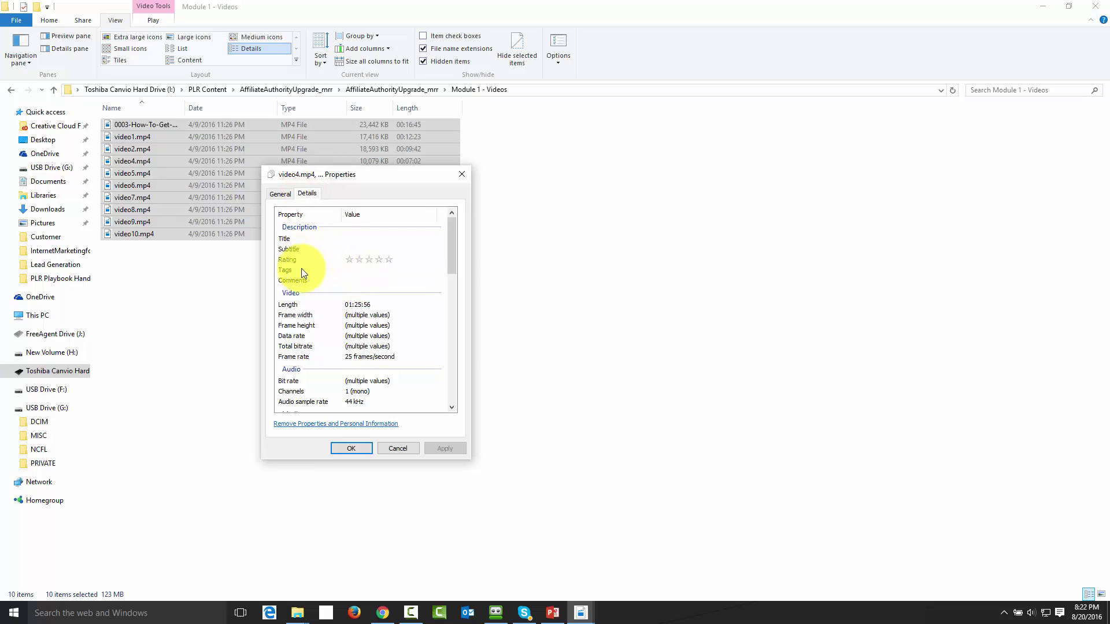
click(352, 271)
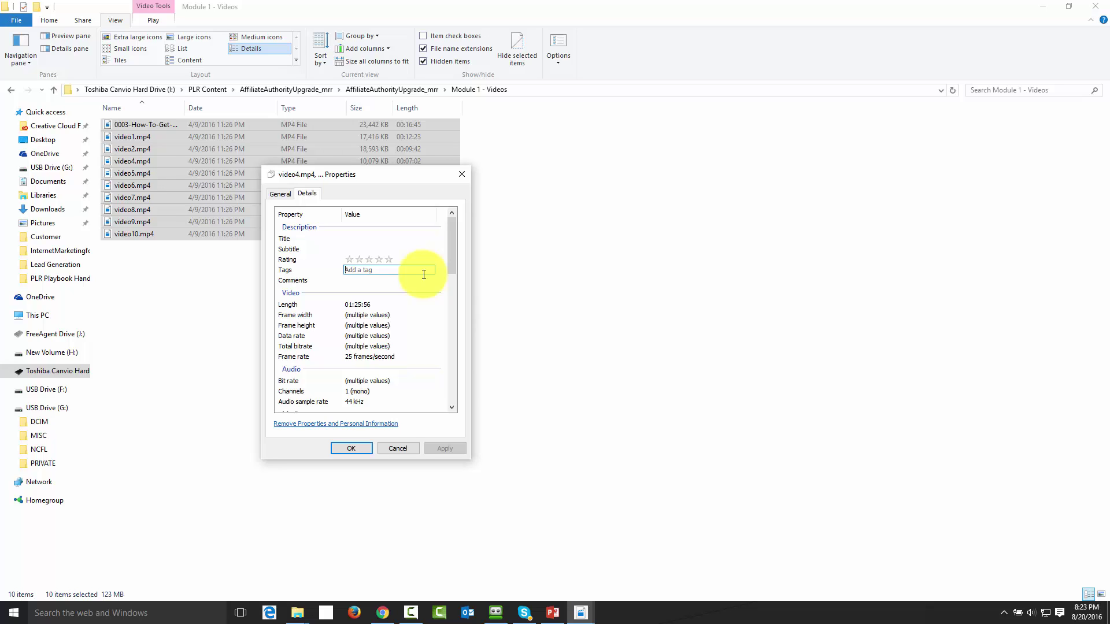
Tag all ten videos 'Amazon; Affiliate Marketing;' and apply with OK
text(Amazon)
text(; Affiliate M)
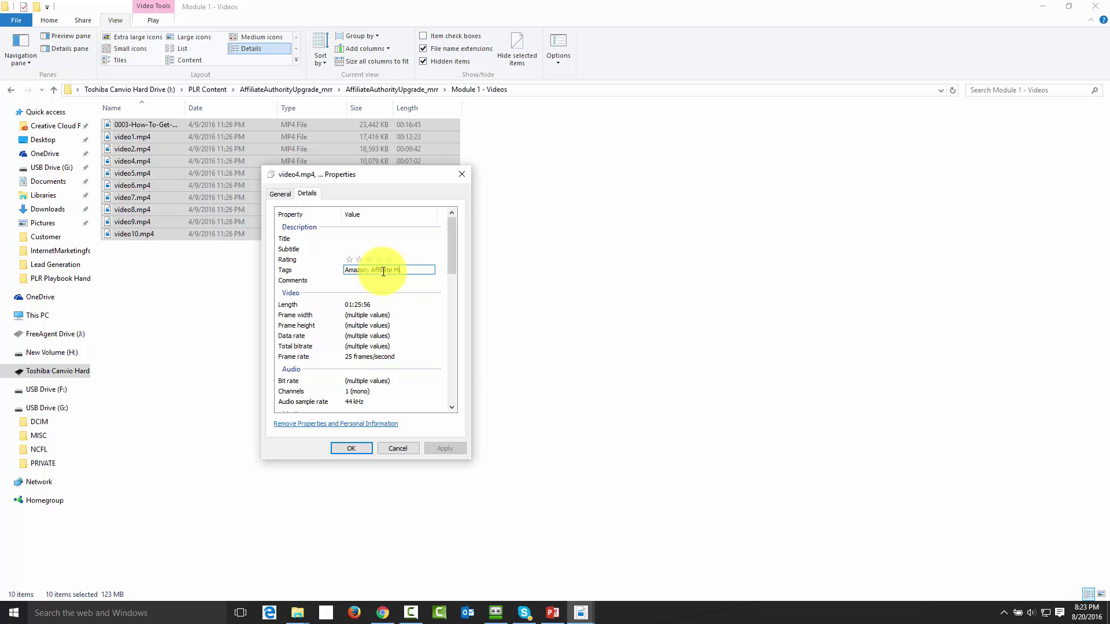
text(arketing;)
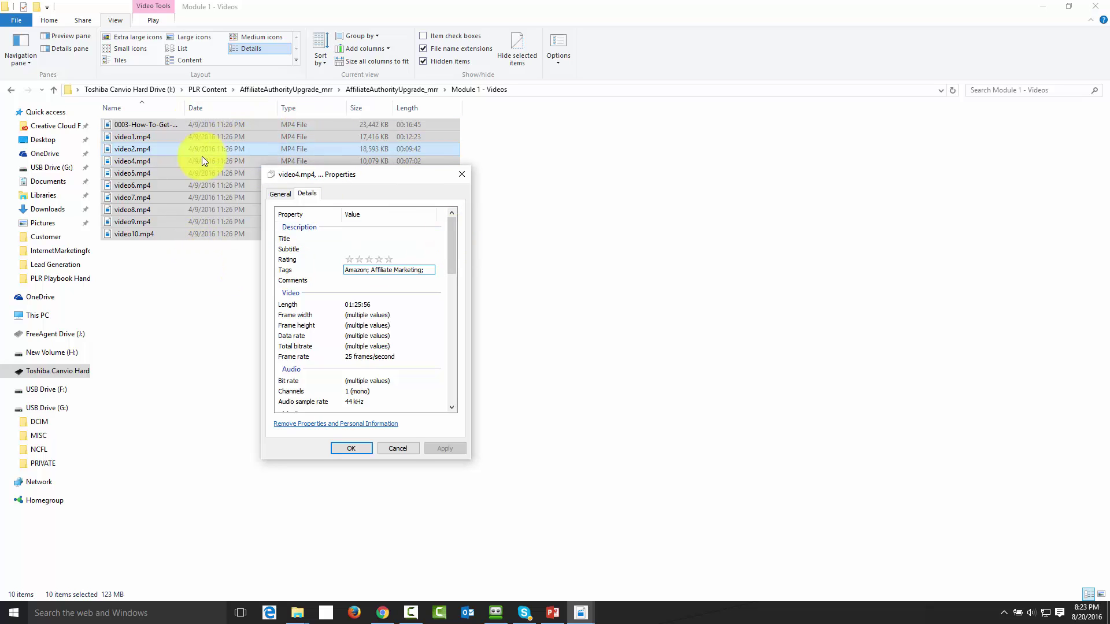
click(428, 273)
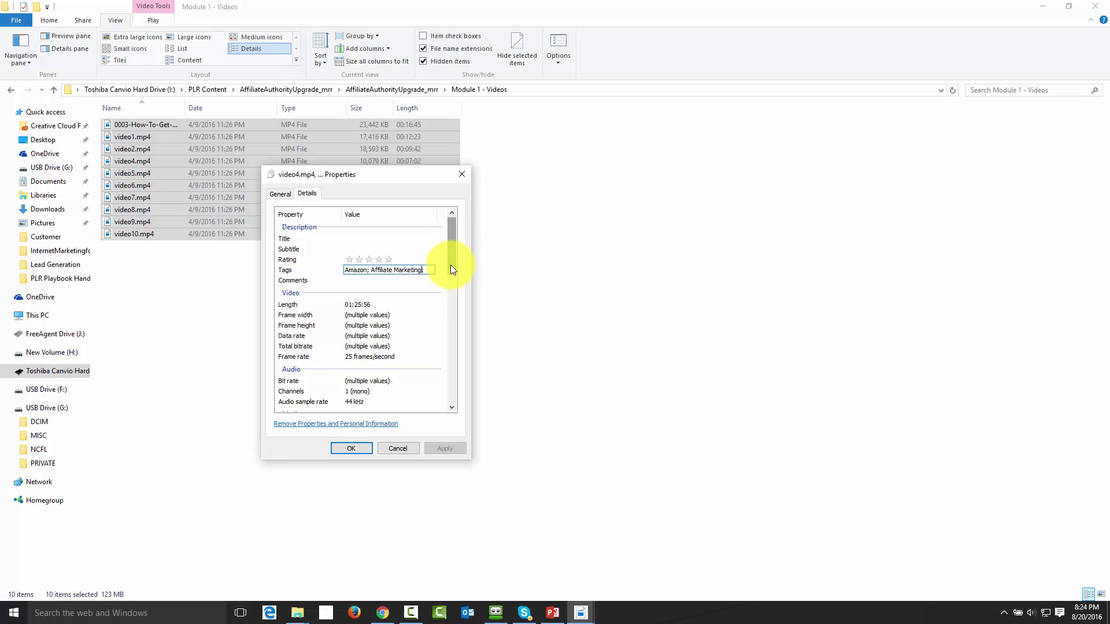
click(354, 448)
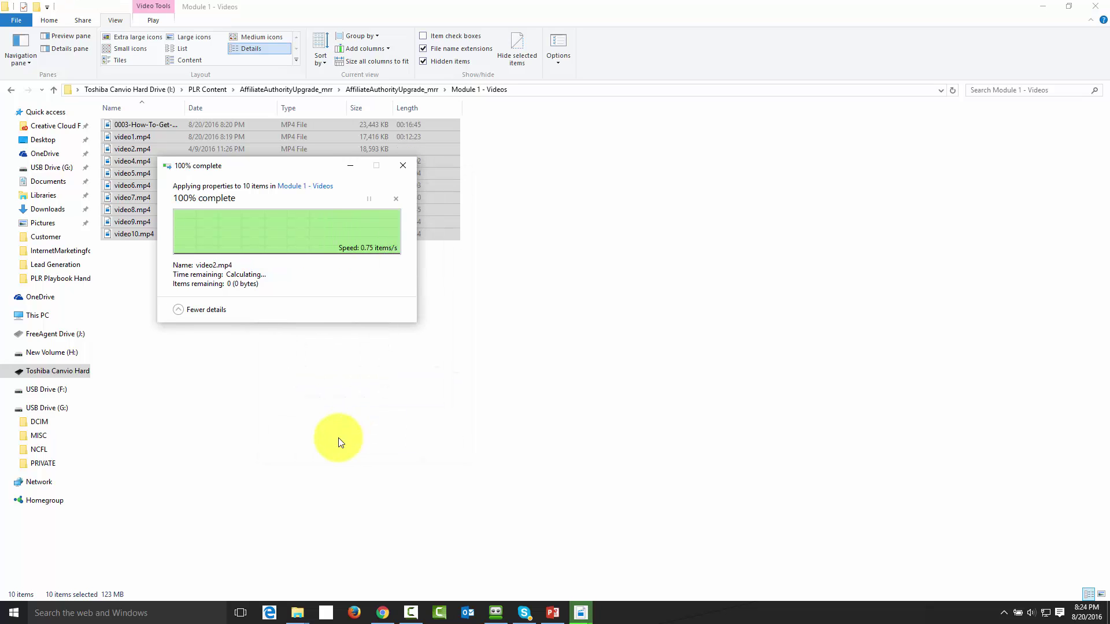
click(367, 354)
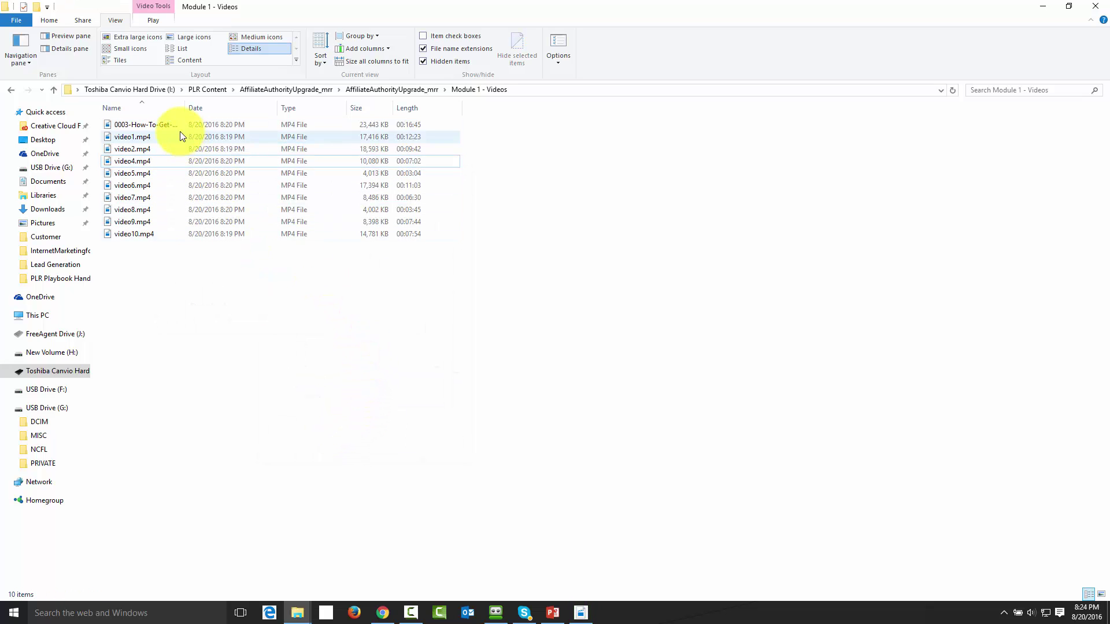
Add the tag 'How To Become an Associate' to the 0003 Amazon Associate video
right_click(165, 124)
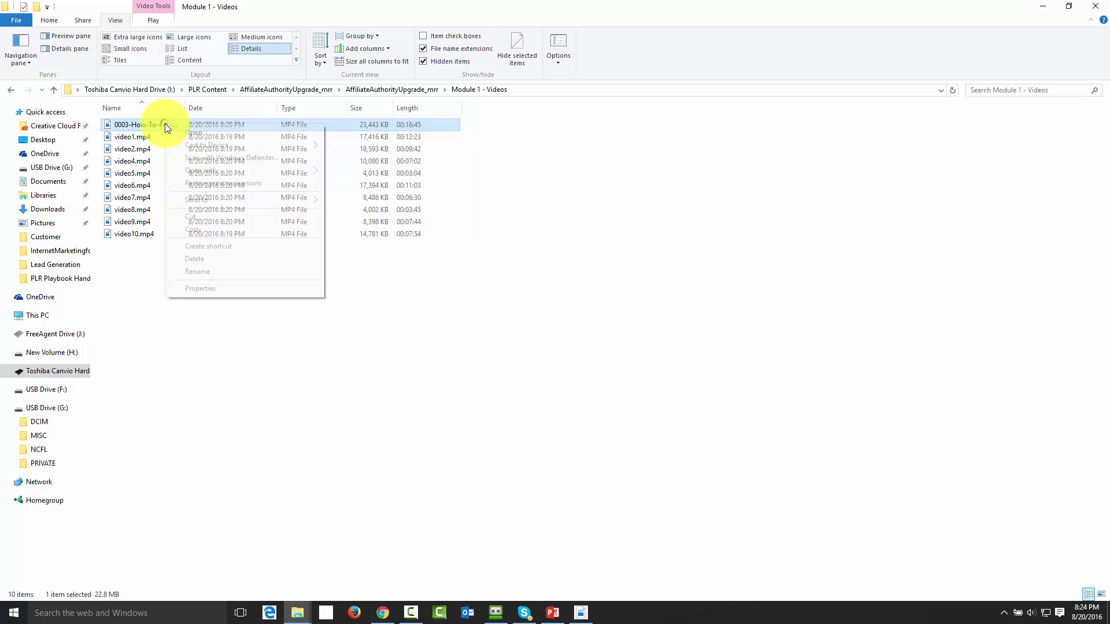
click(193, 286)
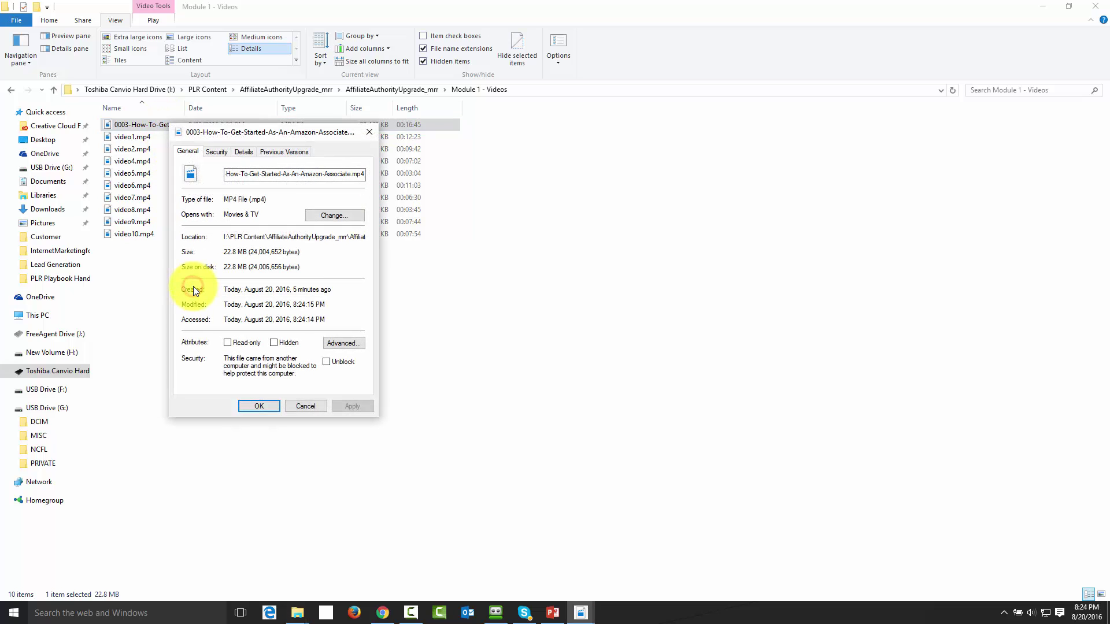
click(242, 153)
click(273, 227)
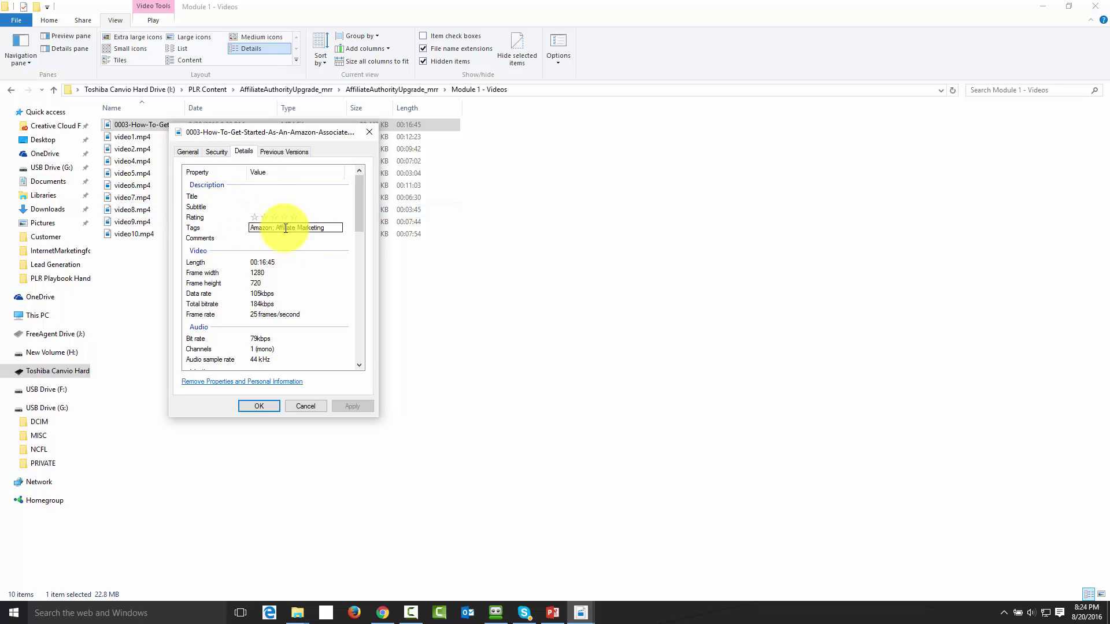
click(330, 228)
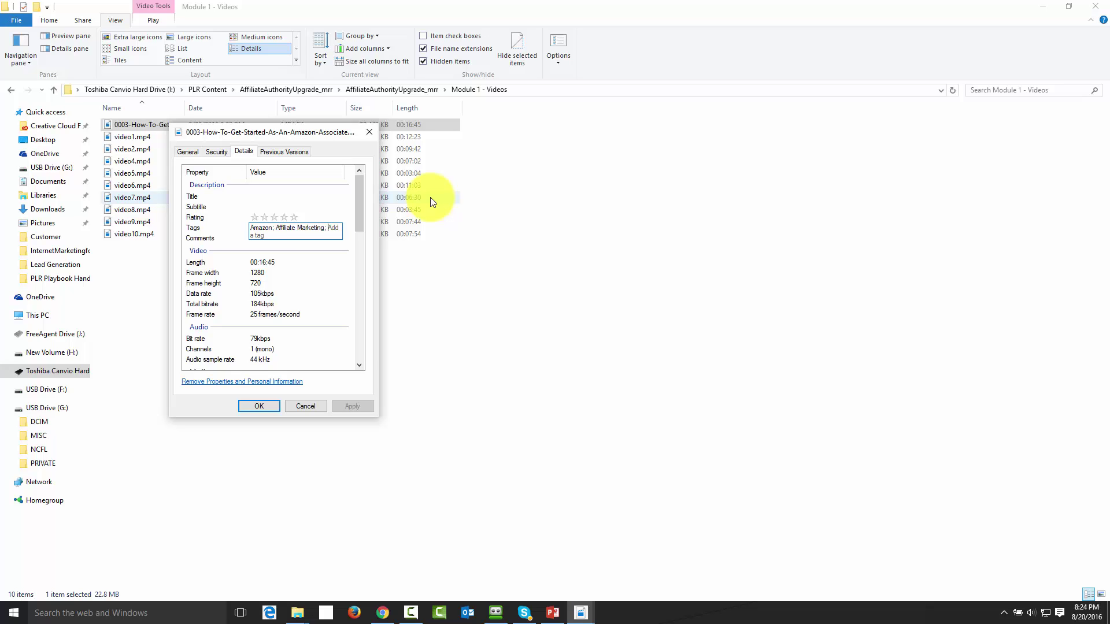
text(How;)
text( To B)
text(ecome and As)
key(BackSpace)
key(BackSpace)
key(BackSpace)
key(BackSpace)
text(Associate;)
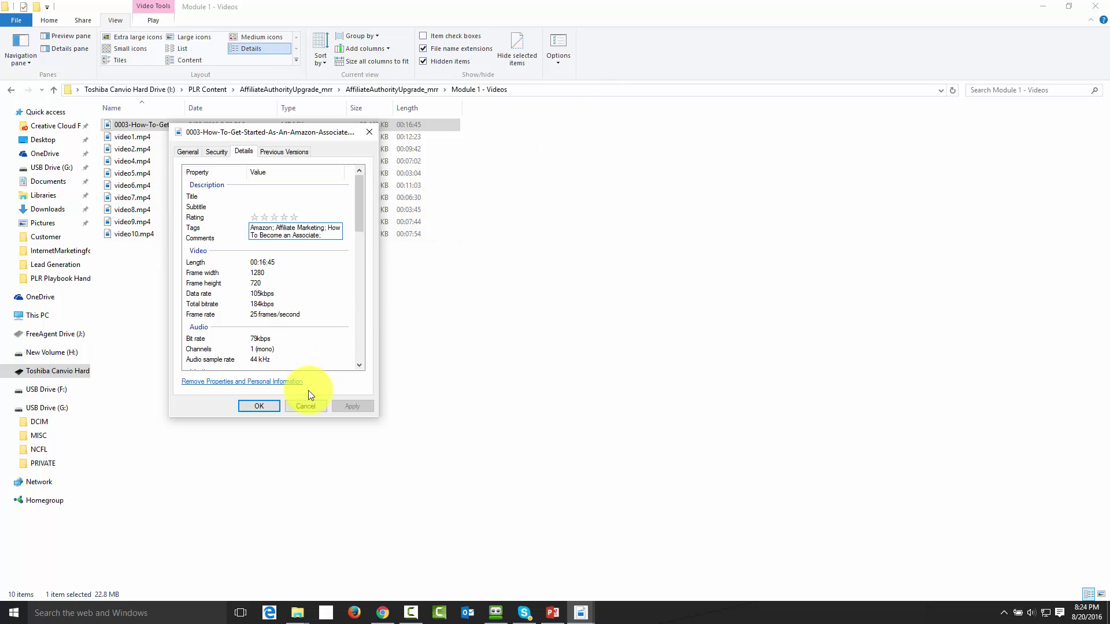
key(Return)
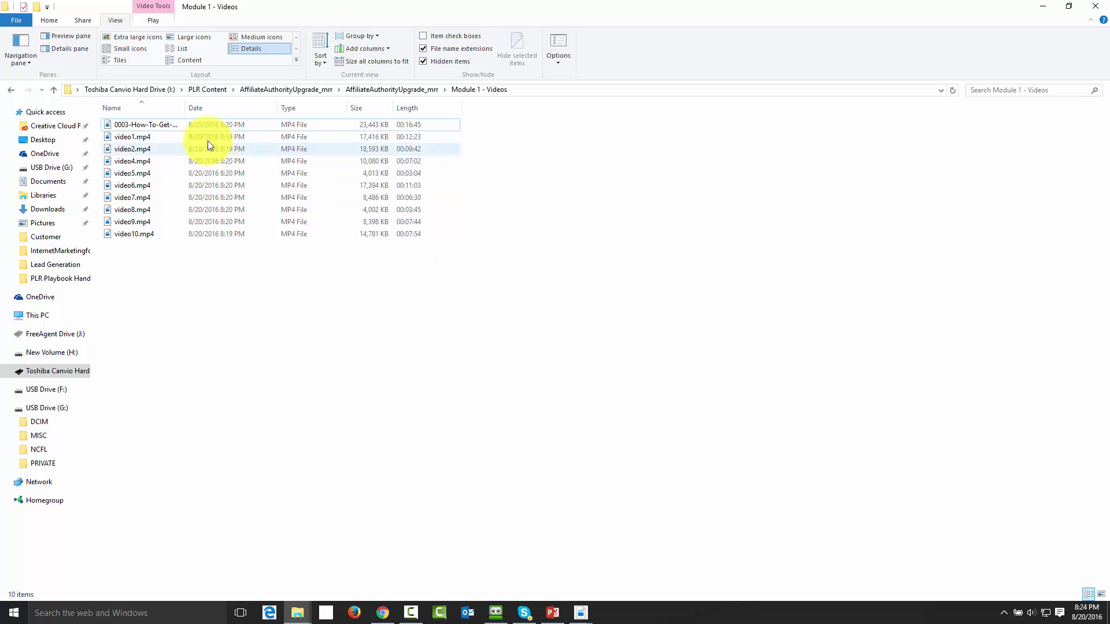
right_click(176, 122)
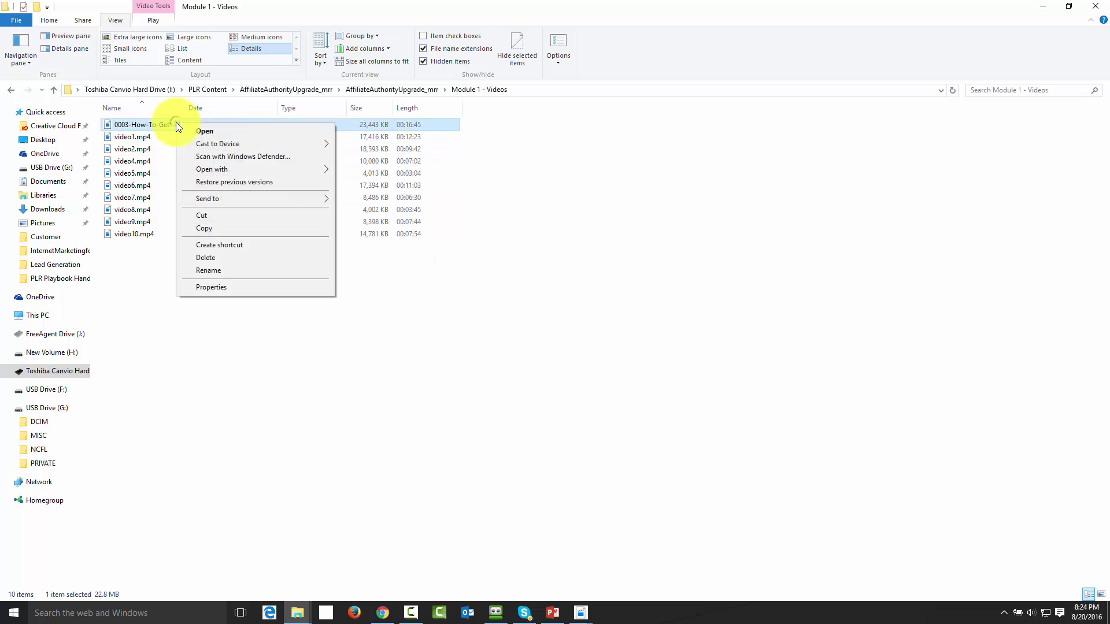
Check the 0003 video's tags in Properties, then return to PLR Content
click(215, 286)
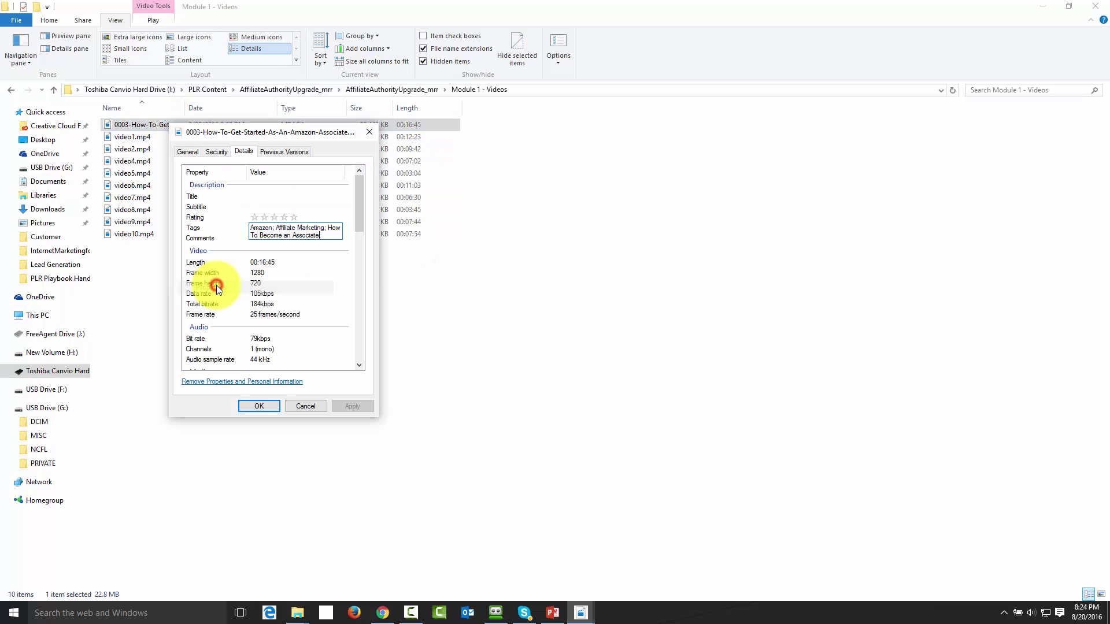
click(266, 406)
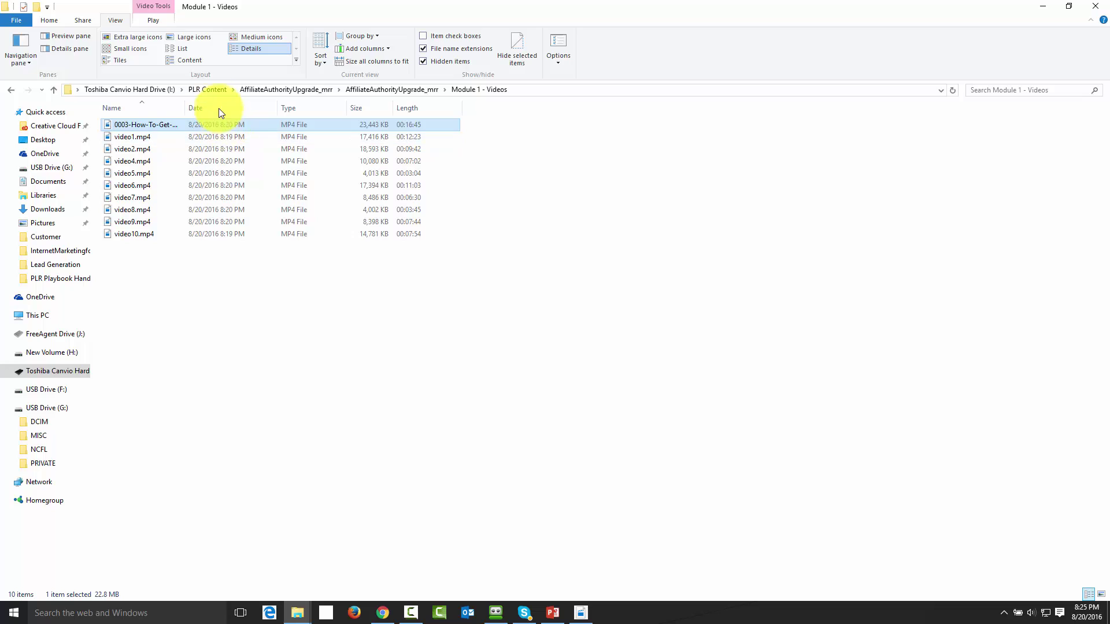
click(211, 90)
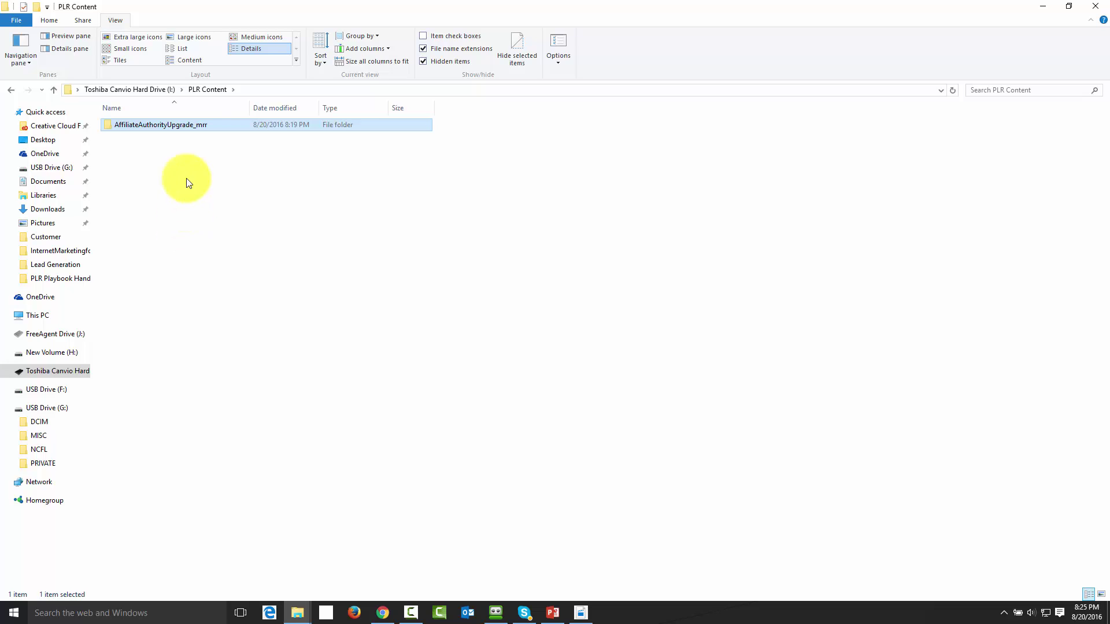
Navigate back into AffiliateAuthorityUpgrade_mrr and open the Module 2 - Upsell Page folder
double_click(193, 125)
double_click(193, 123)
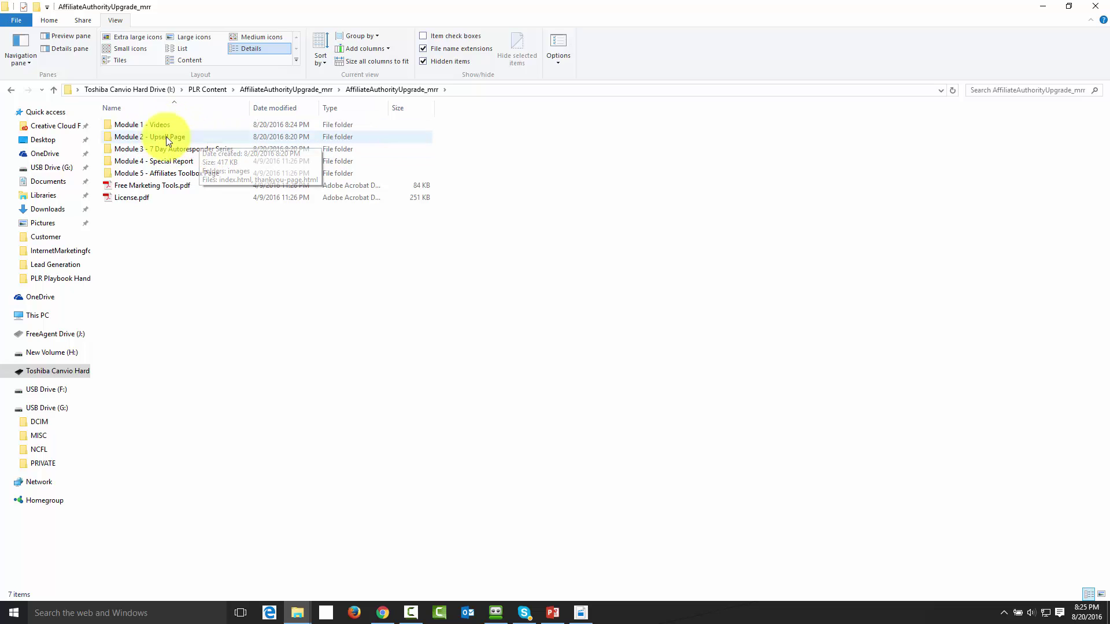
double_click(190, 123)
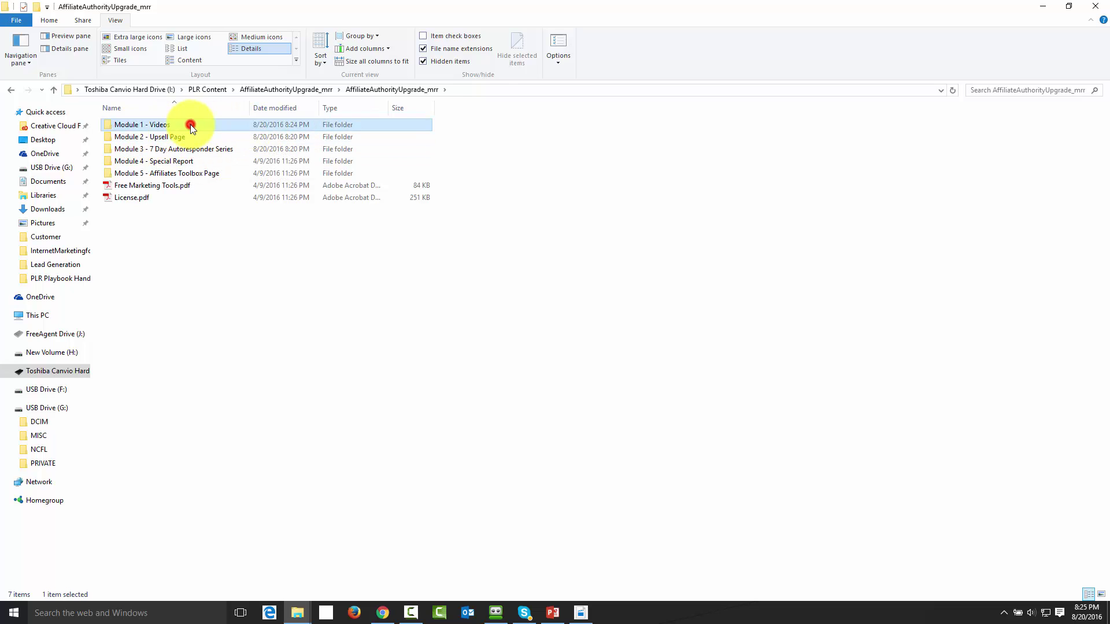
click(11, 90)
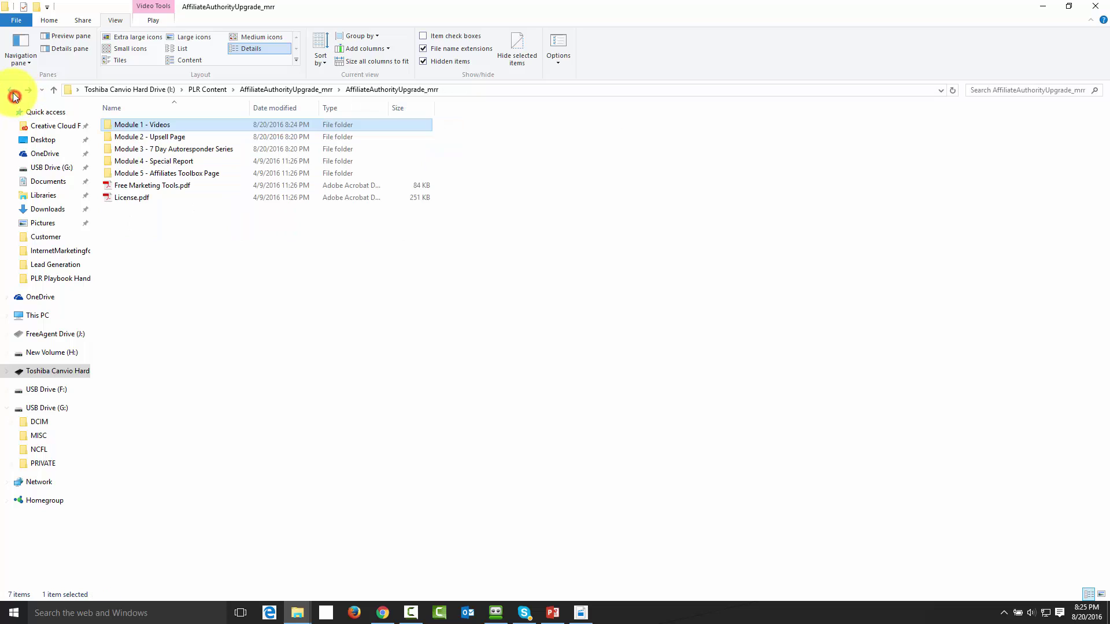
click(163, 136)
double_click(162, 136)
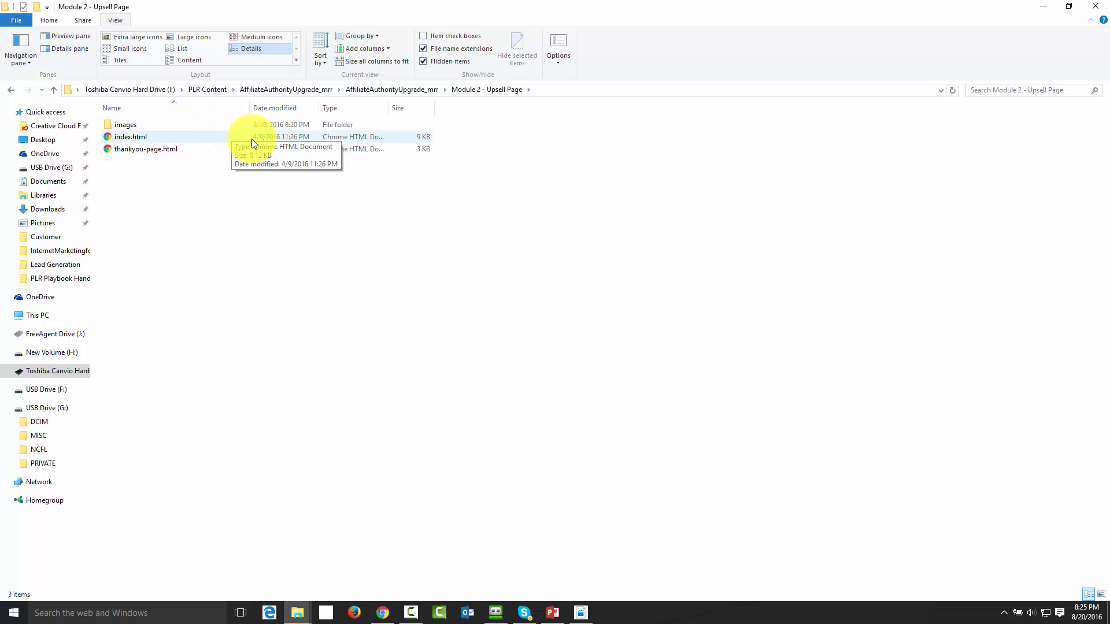
Review the Module 2 folder's Properties, then go back to the folder listing the five modules
right_click(155, 138)
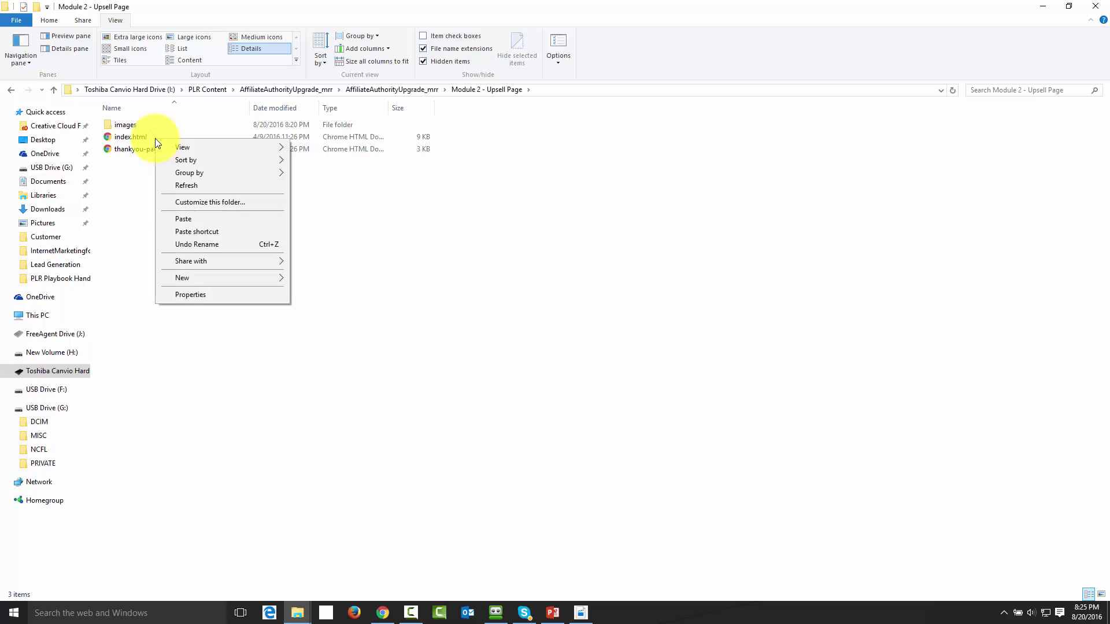
click(186, 293)
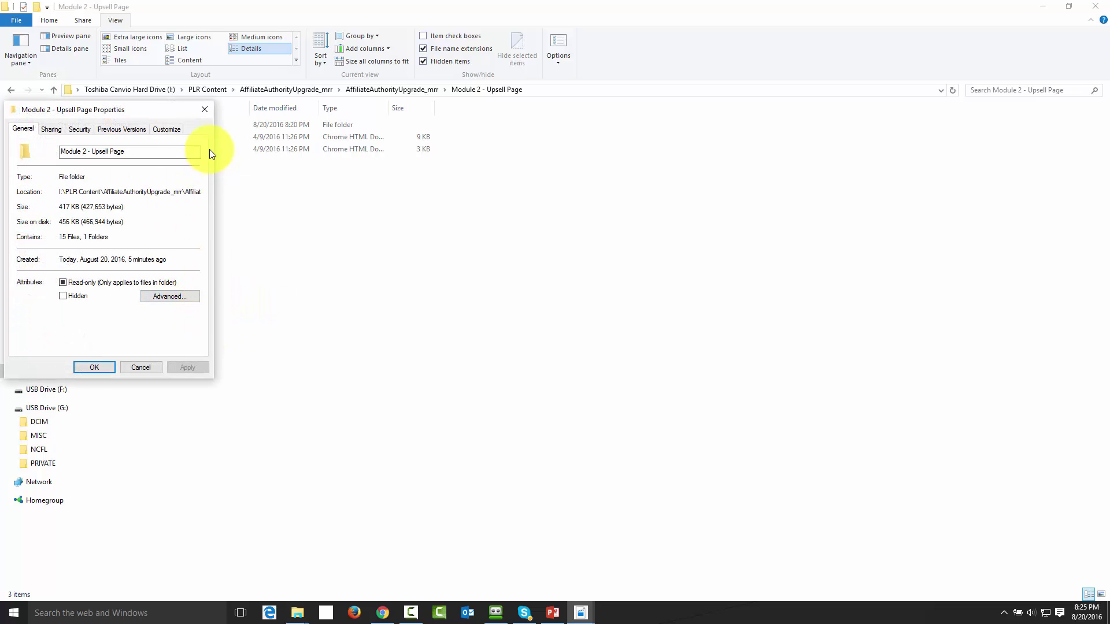
click(205, 110)
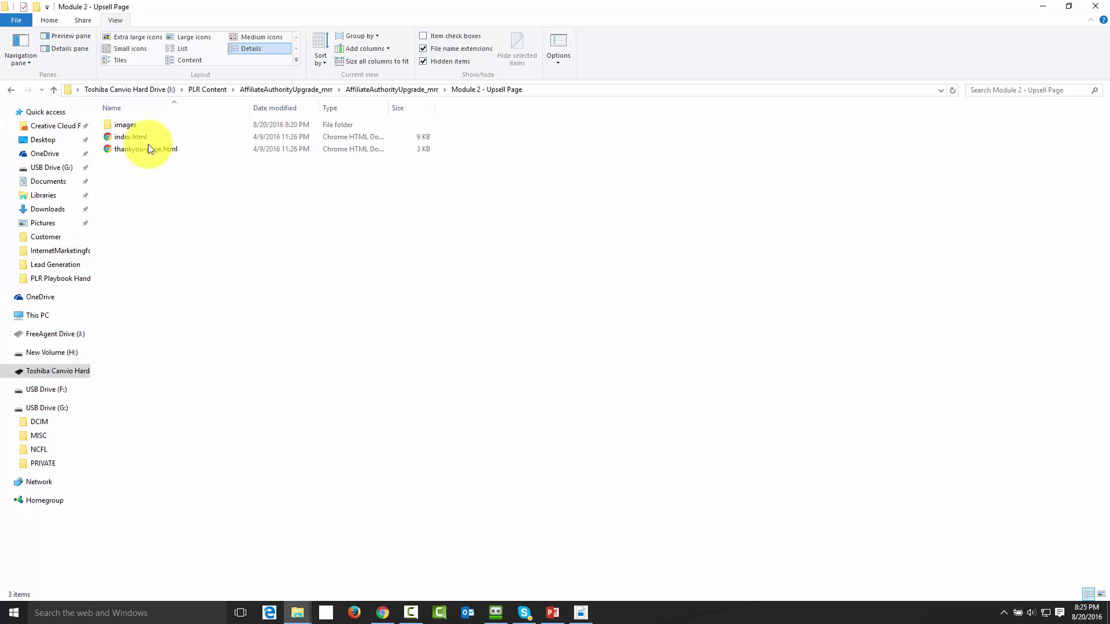
click(9, 91)
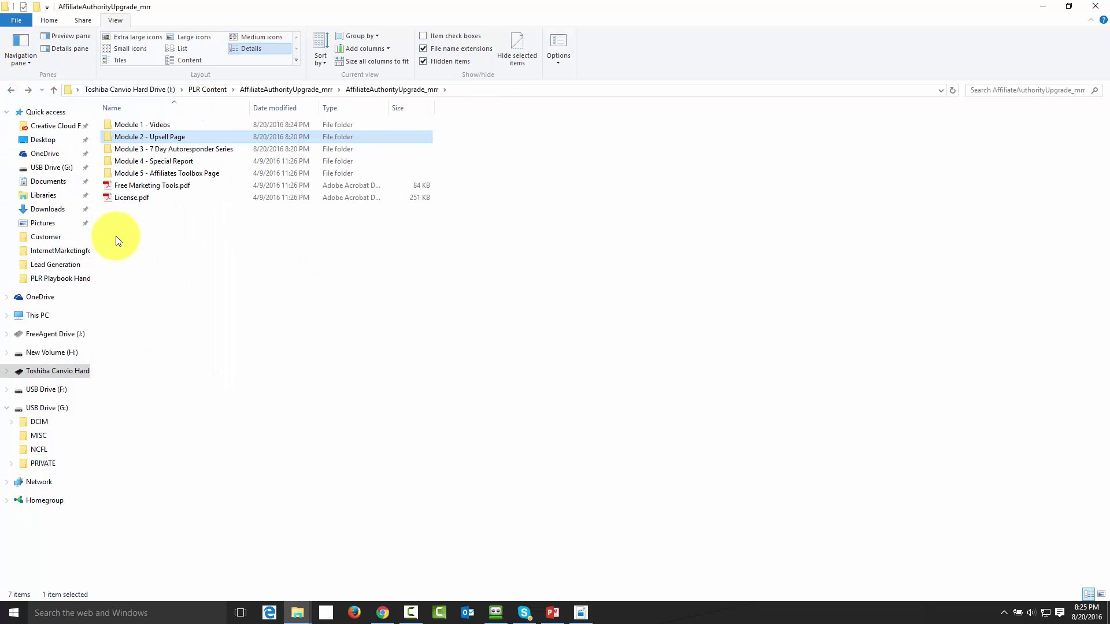